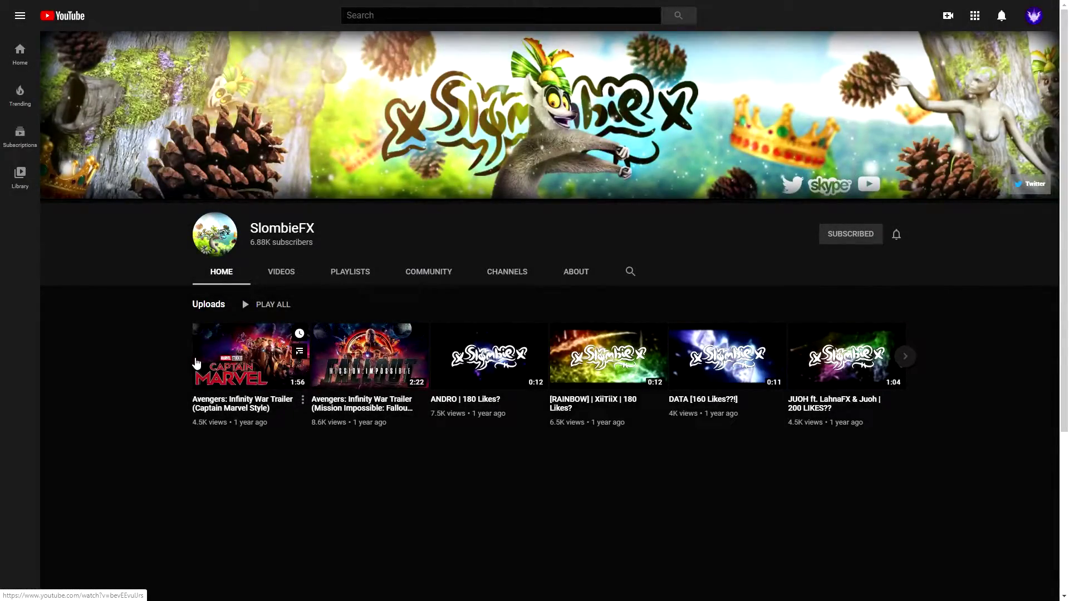
Step: Enter "cinema 4d after effects intros" as the YouTube search query without running the search
left_click(399, 15)
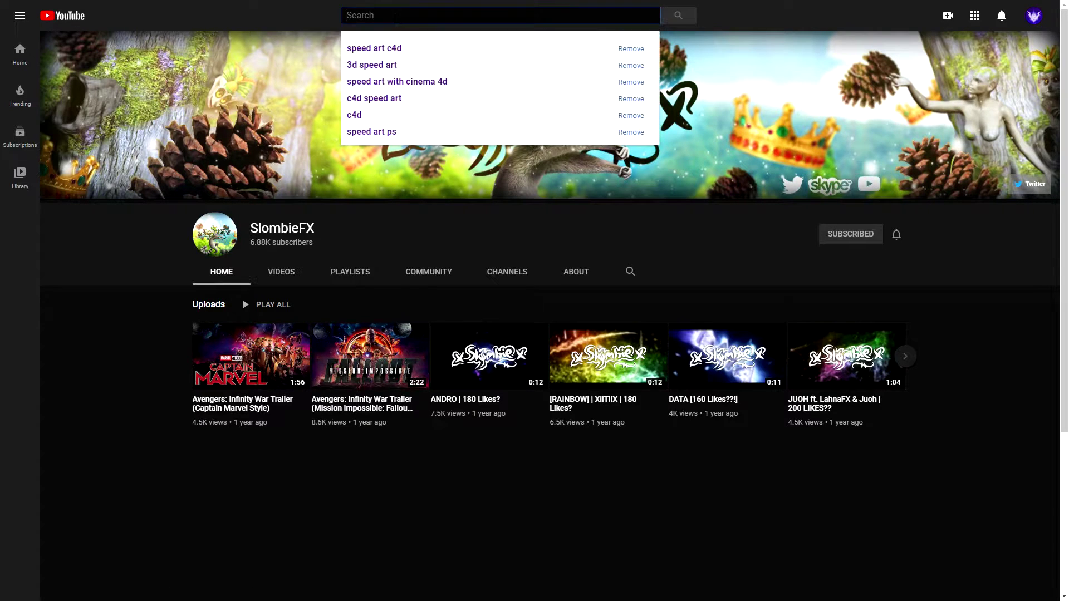
type("cine")
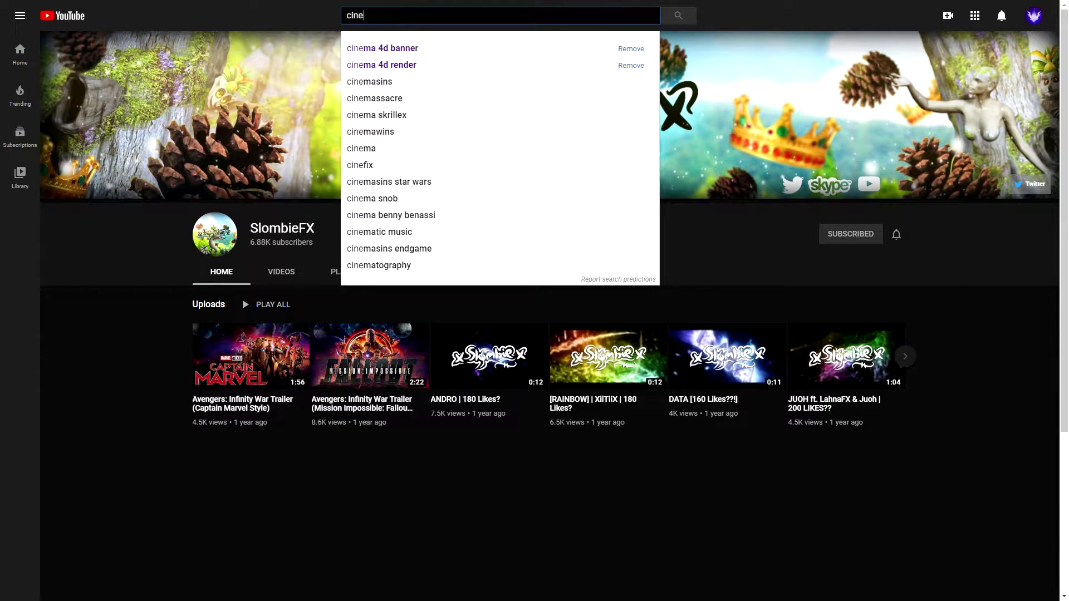
type("ma 4df")
key("BackSpace")
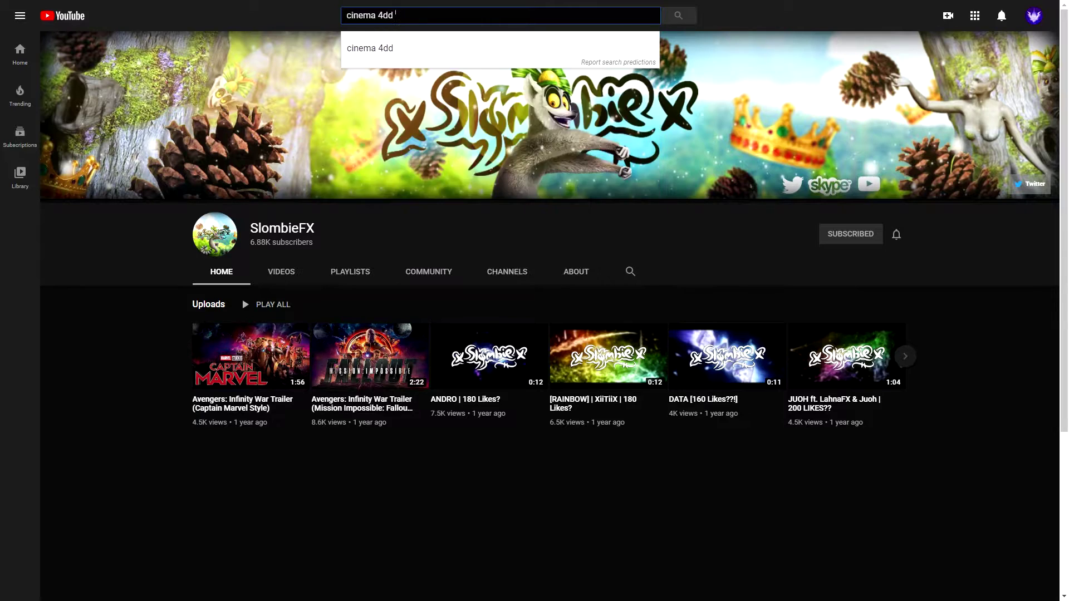
type("a")
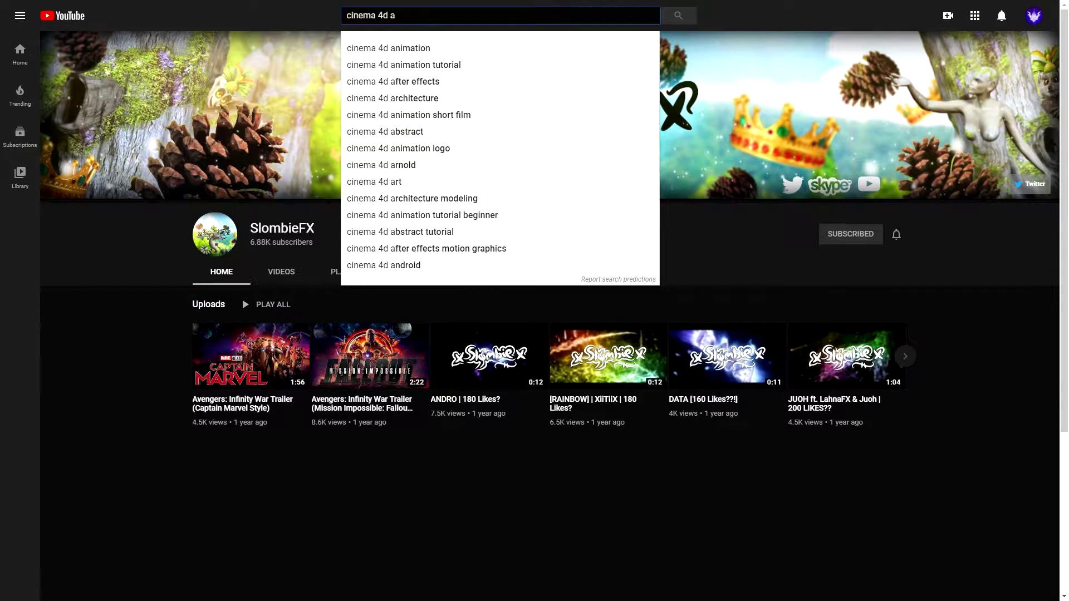
type("fter effec")
type("ts c4")
key("BackSpace")
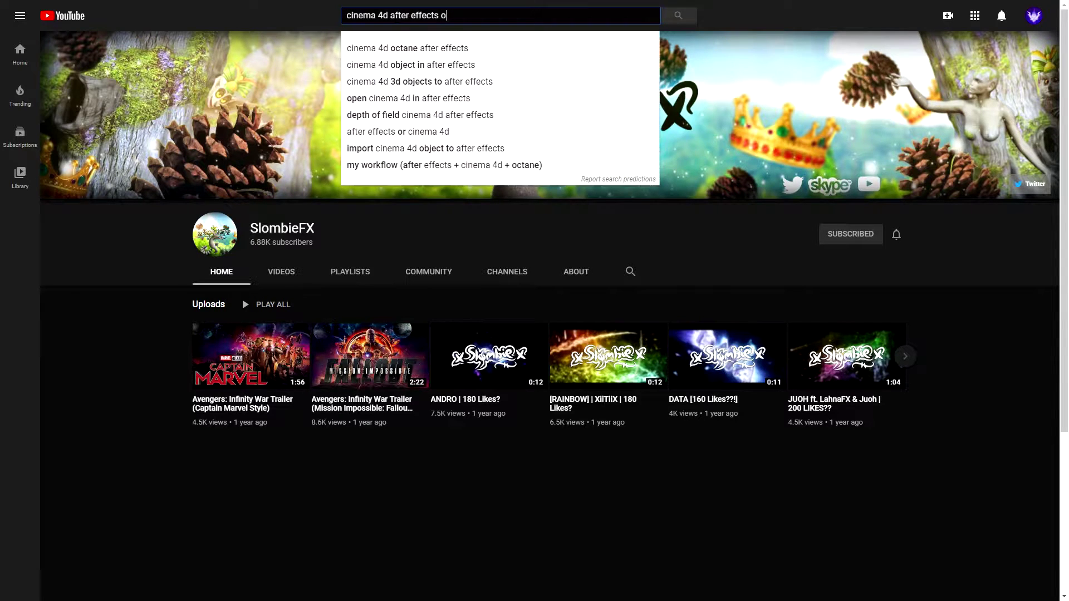
key("BackSpace")
type("intros")
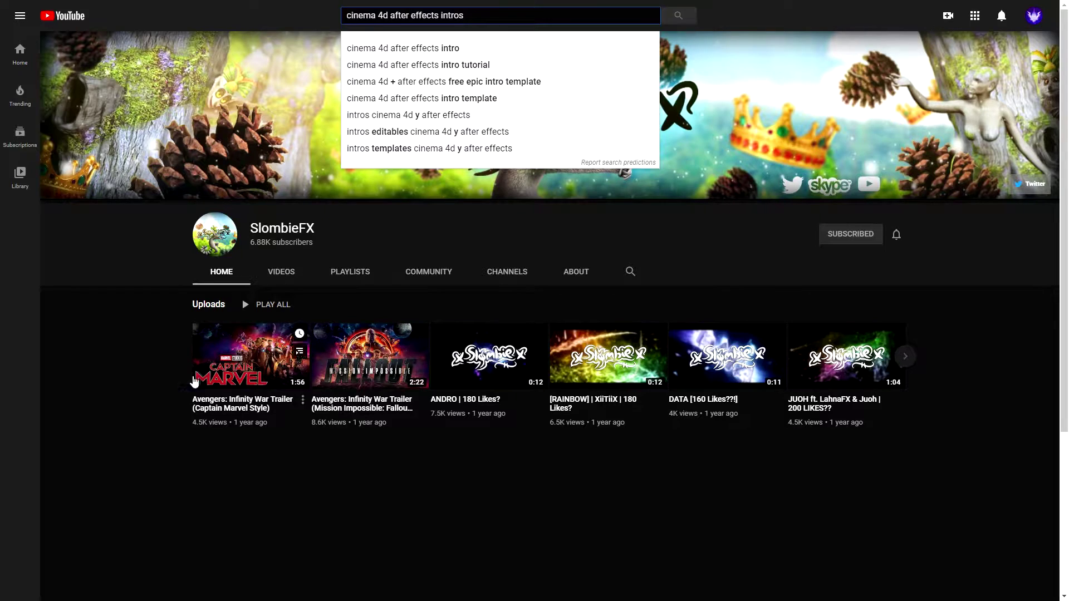
left_click(149, 360)
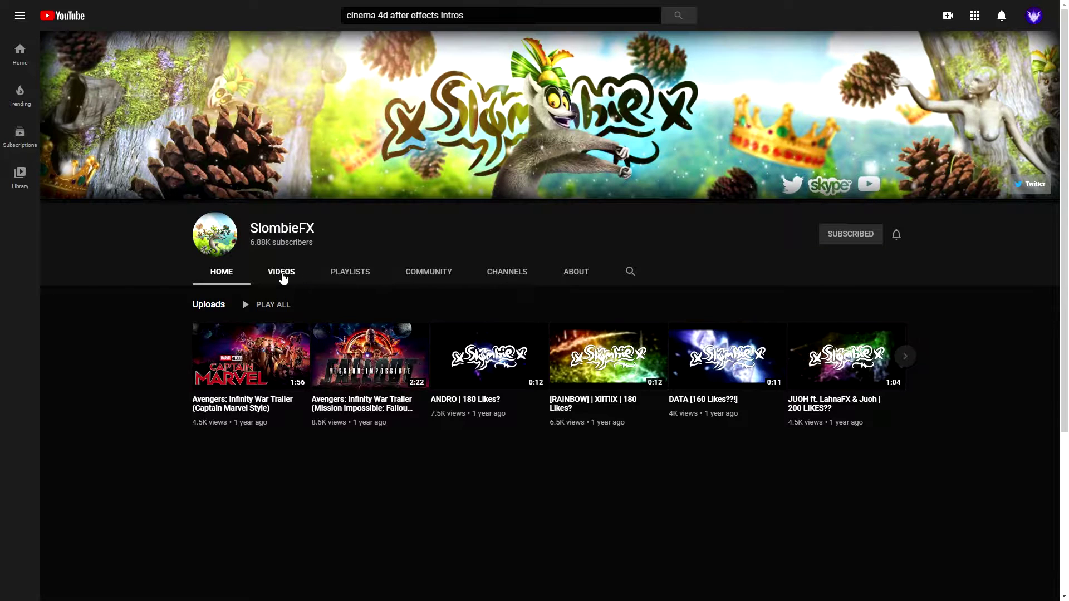
Step: Browse the SlombieFX channel's uploads and open the video "[FULL TUTORIAL] FREE Intro Template #013"
left_click(282, 277)
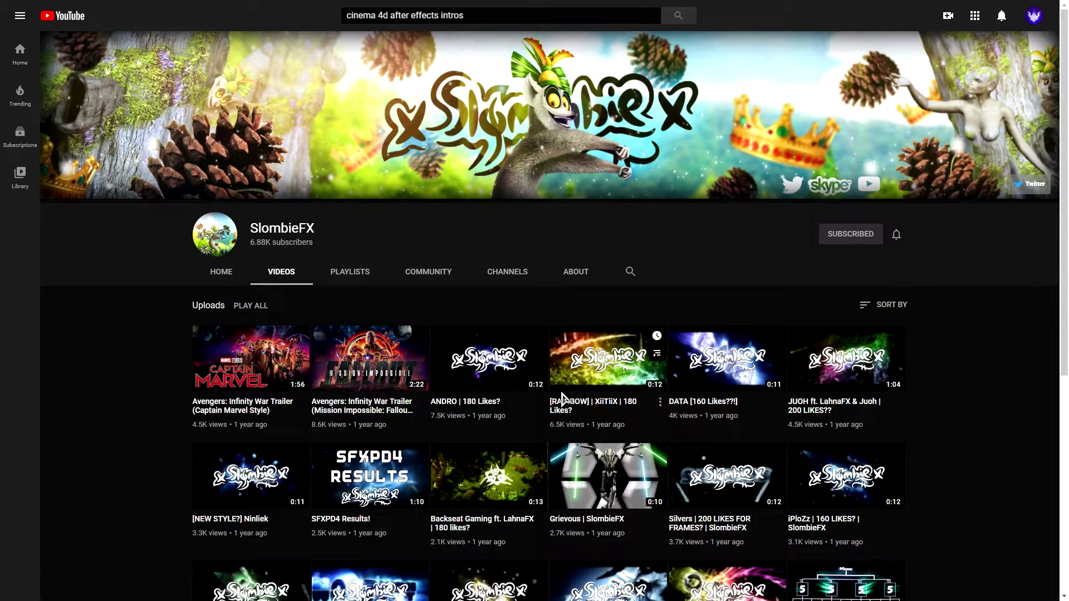
scroll(957, 295, "down", 4)
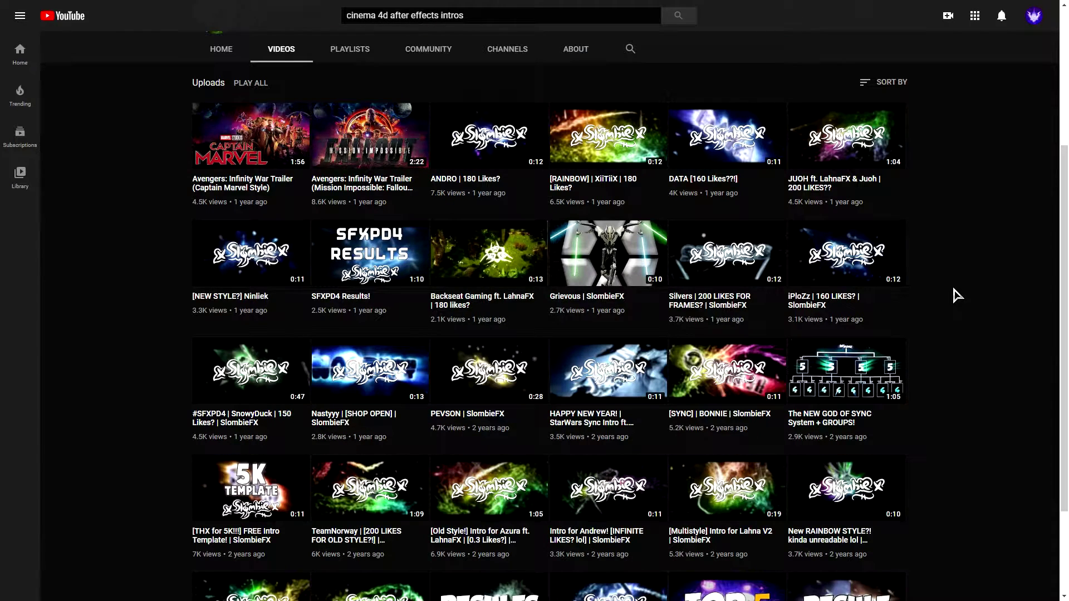
scroll(956, 295, "down", 2)
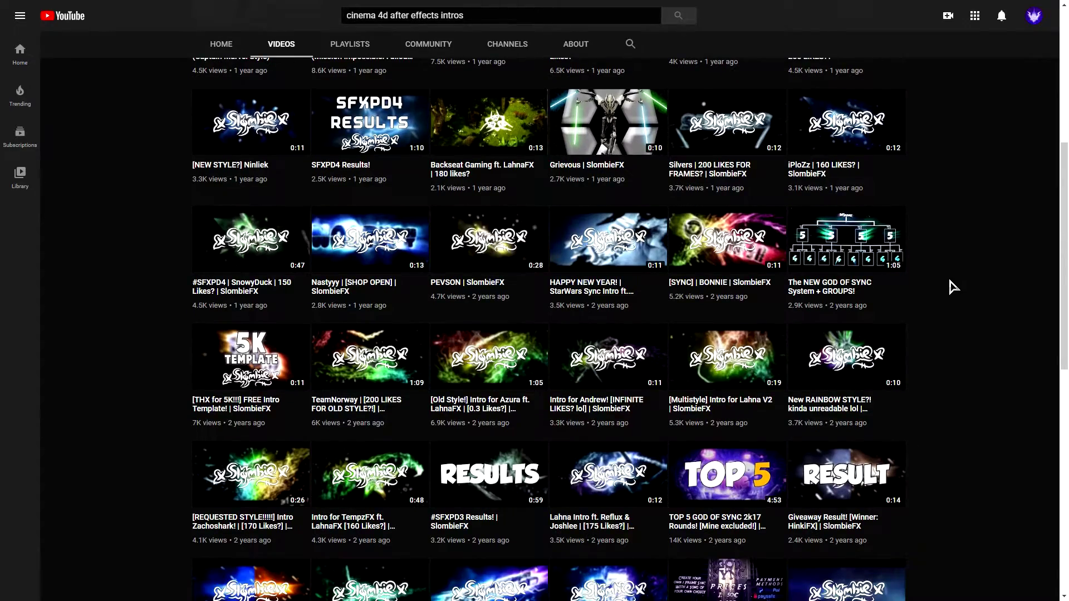
scroll(954, 287, "down", 11)
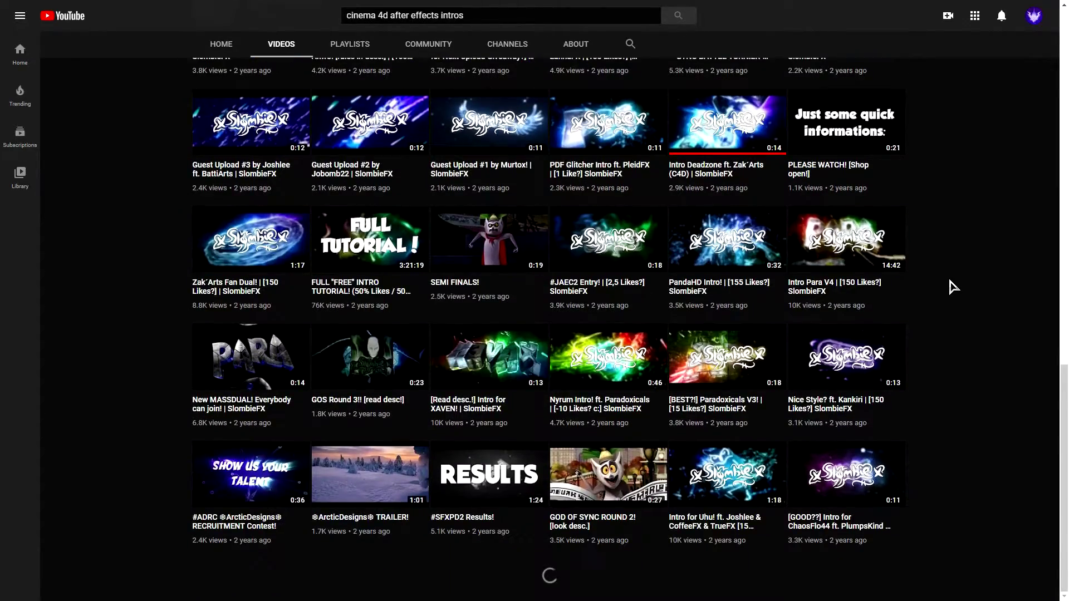
scroll(950, 278, "down", 6)
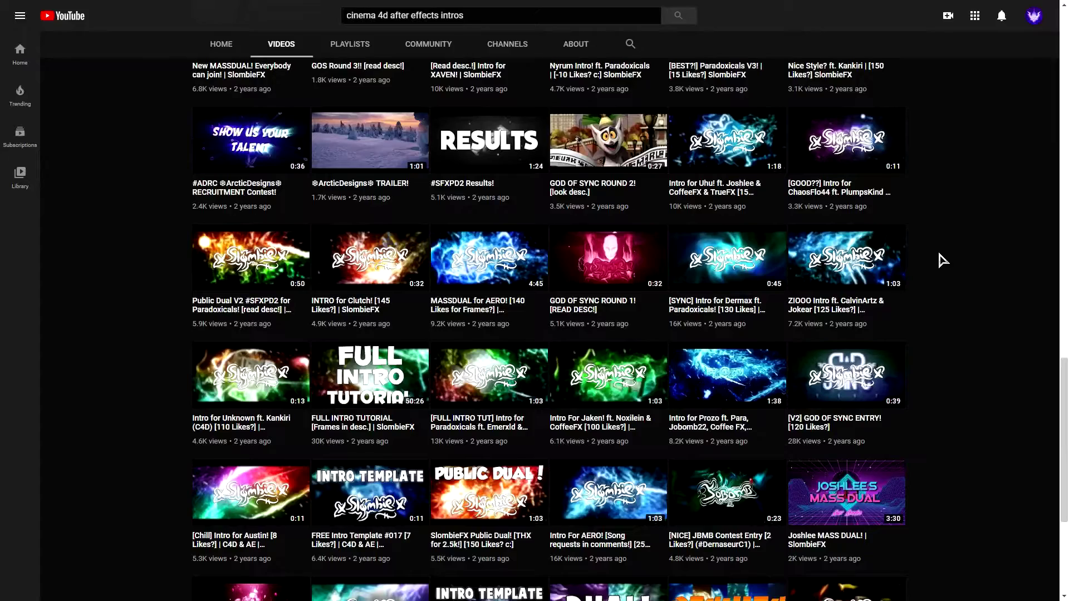
scroll(942, 261, "down", 3)
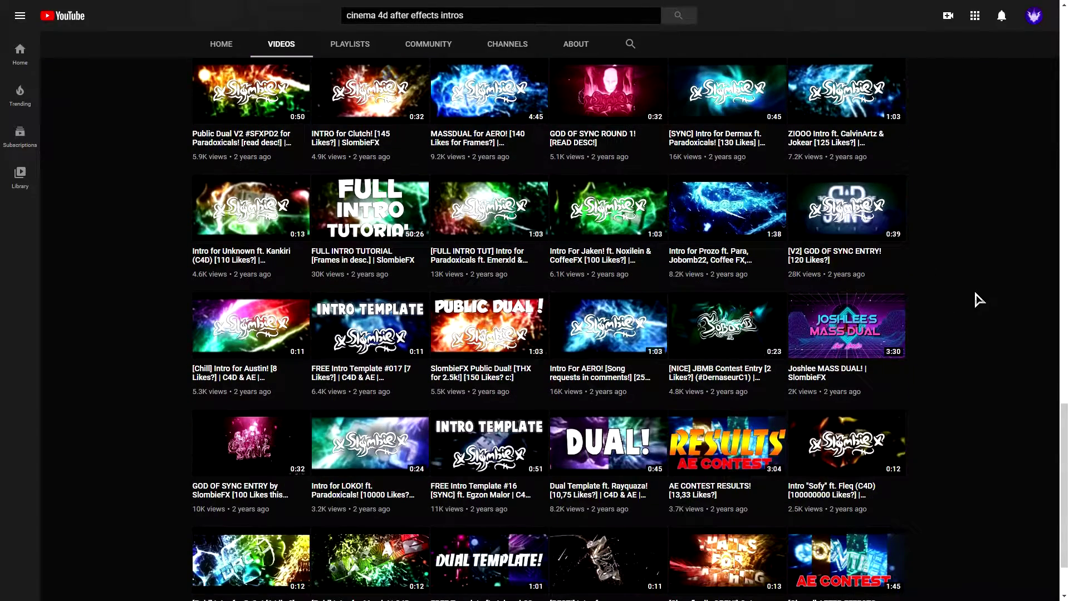
scroll(872, 290, "down", 5)
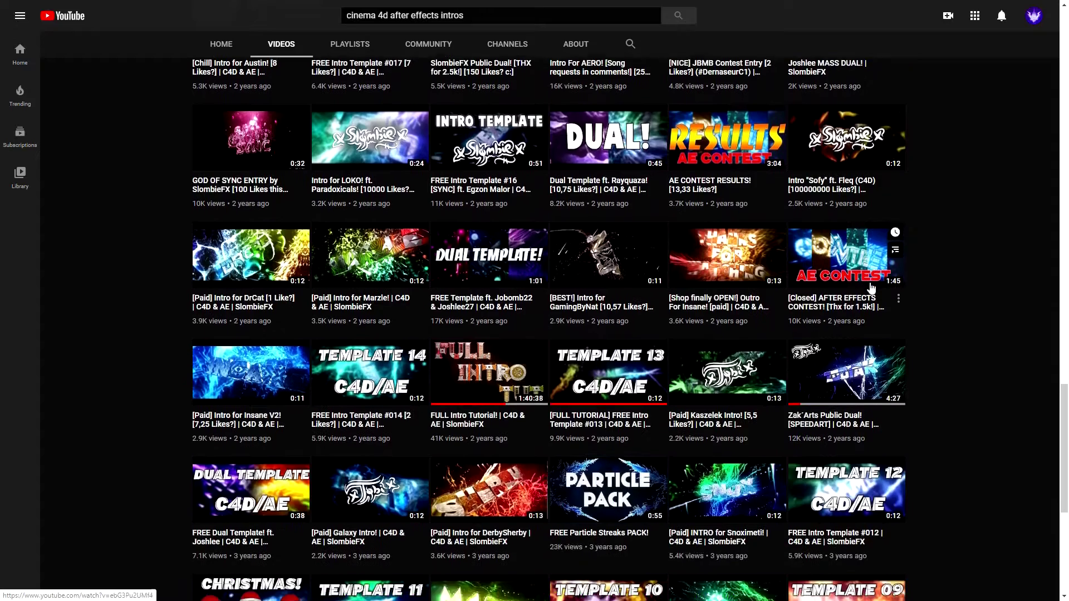
scroll(871, 287, "down", 2)
left_click(682, 280)
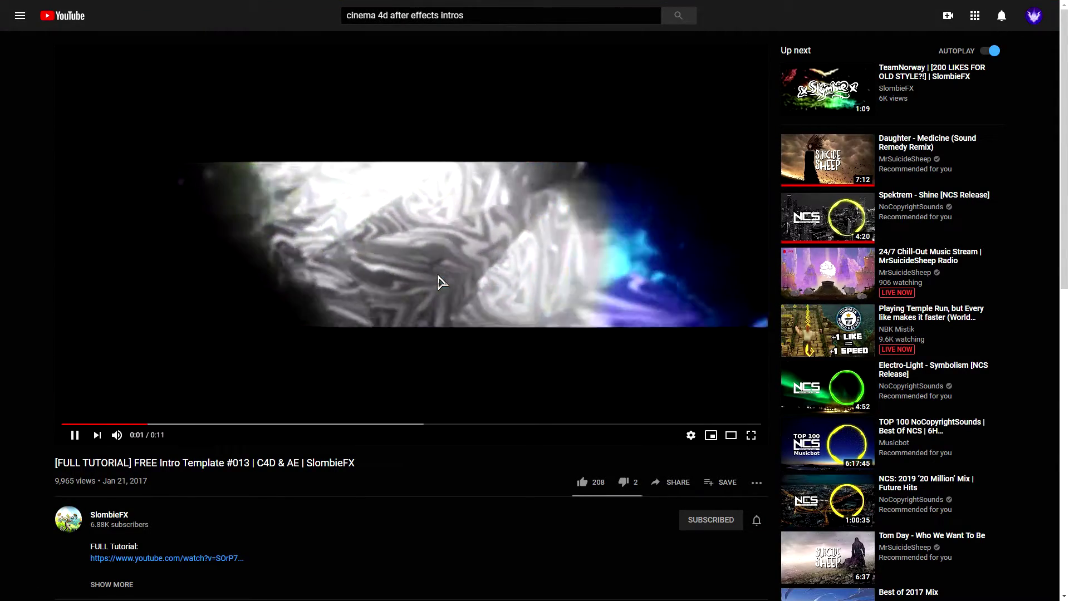
Step: Pause the video, expand its description and open the template's dir50.com download link
left_click(419, 277)
scroll(312, 329, "down", 4)
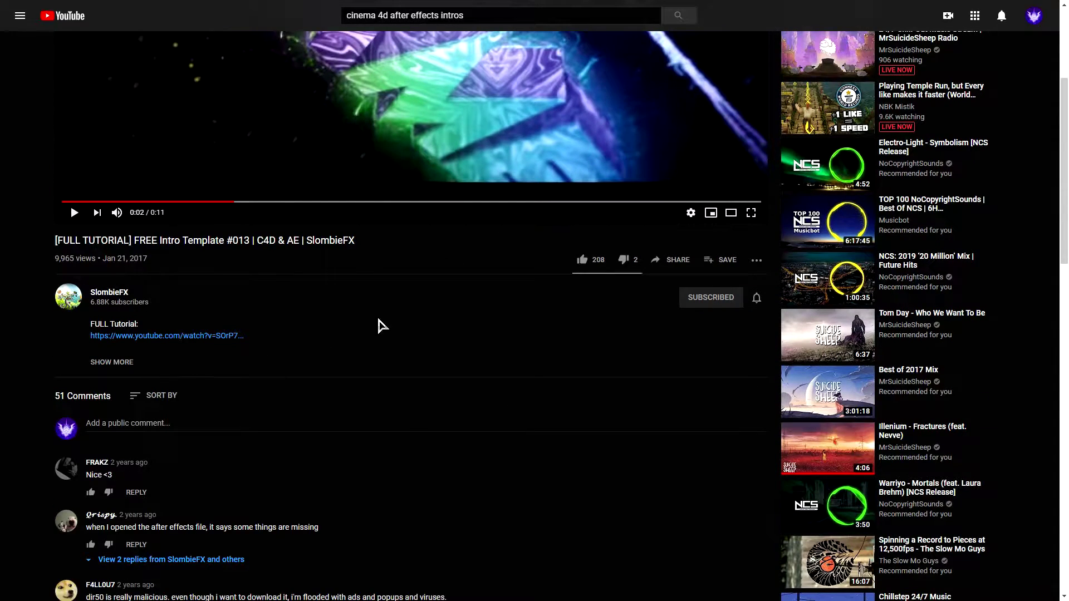
left_click(118, 365)
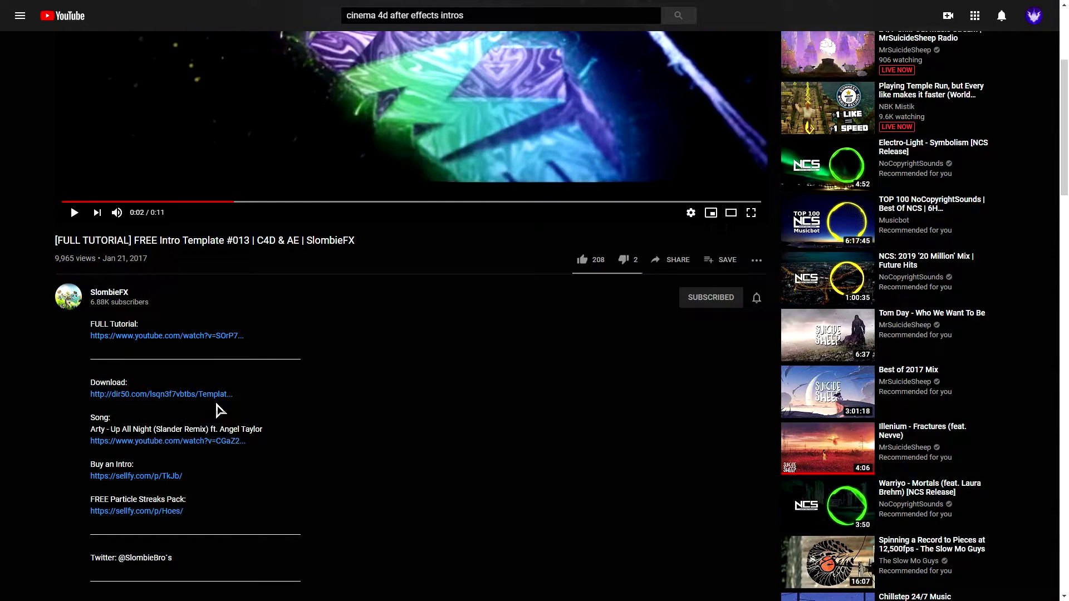
left_click(169, 397)
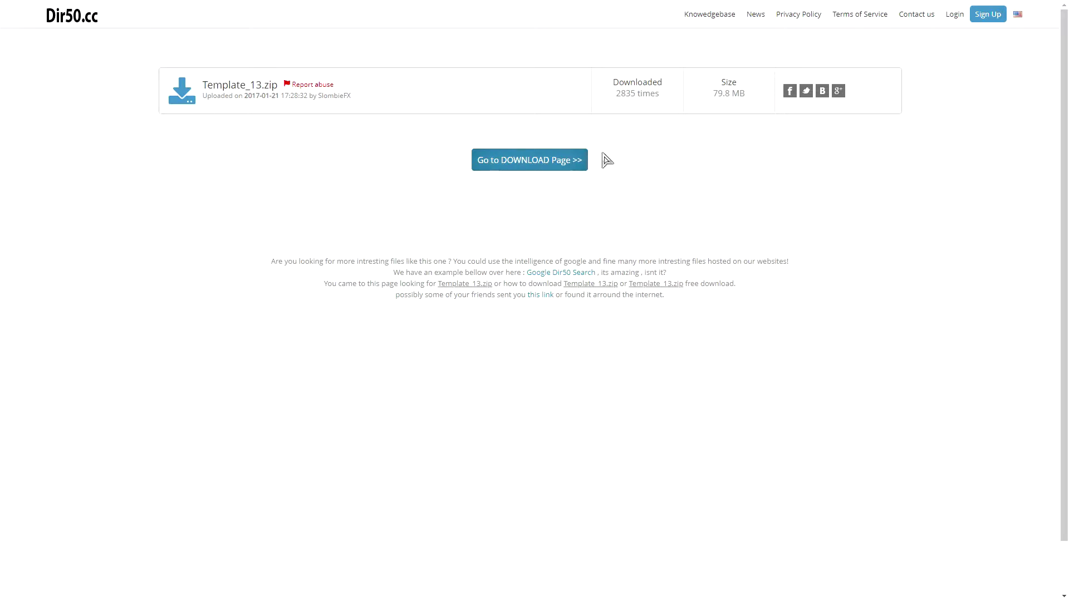
Step: Proceed to the download page, complete the robot check and download Template_13.zip
left_click(527, 160)
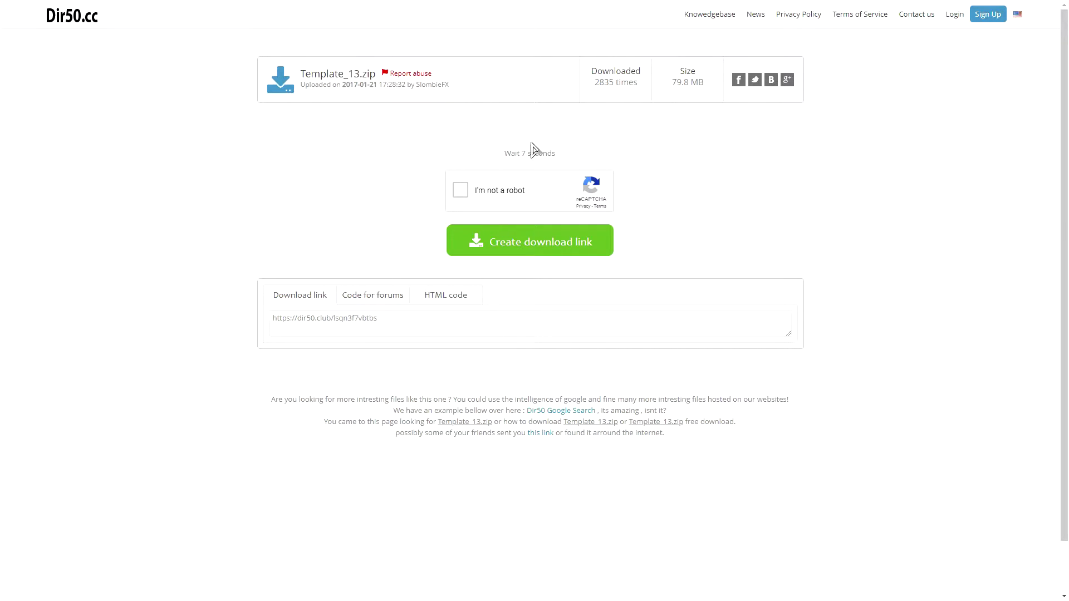
left_click(462, 192)
left_click(513, 252)
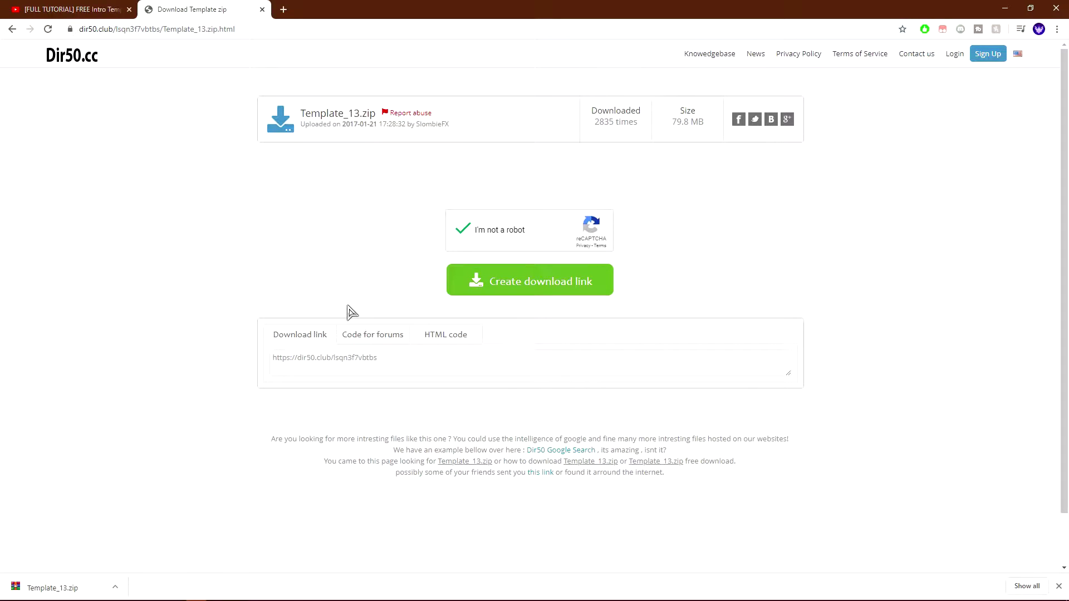
Step: Open the downloaded Template_13.zip in WinRAR, dismiss the popup window and minimize the browser
left_click(48, 589)
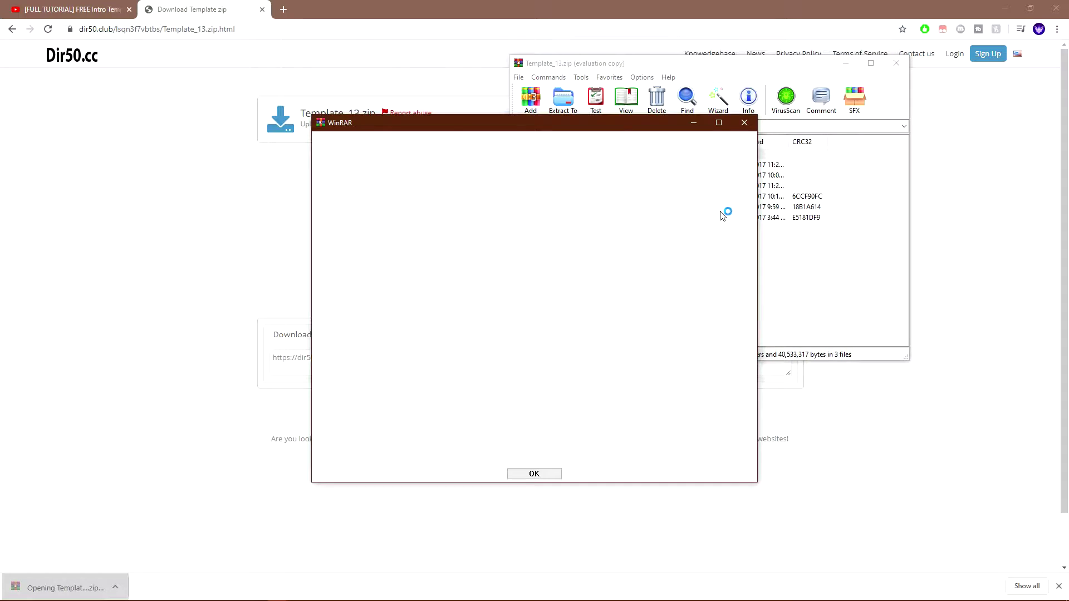
left_click(747, 124)
left_click(1005, 8)
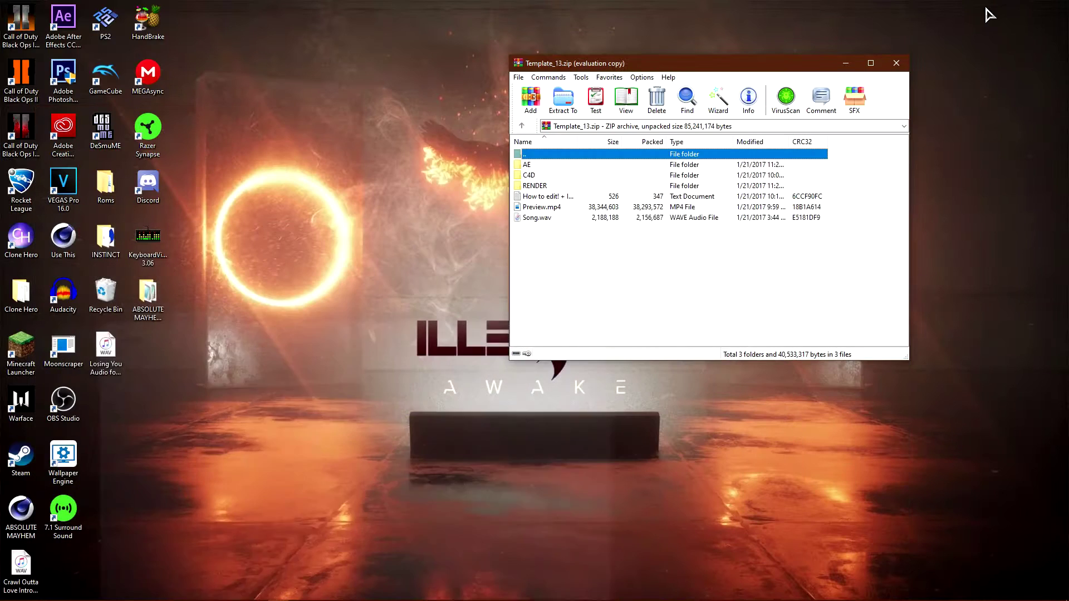
Step: Open the "How to edit! + Informations!" text file, examine the required After Effects plugins, and close it
double_click(540, 198)
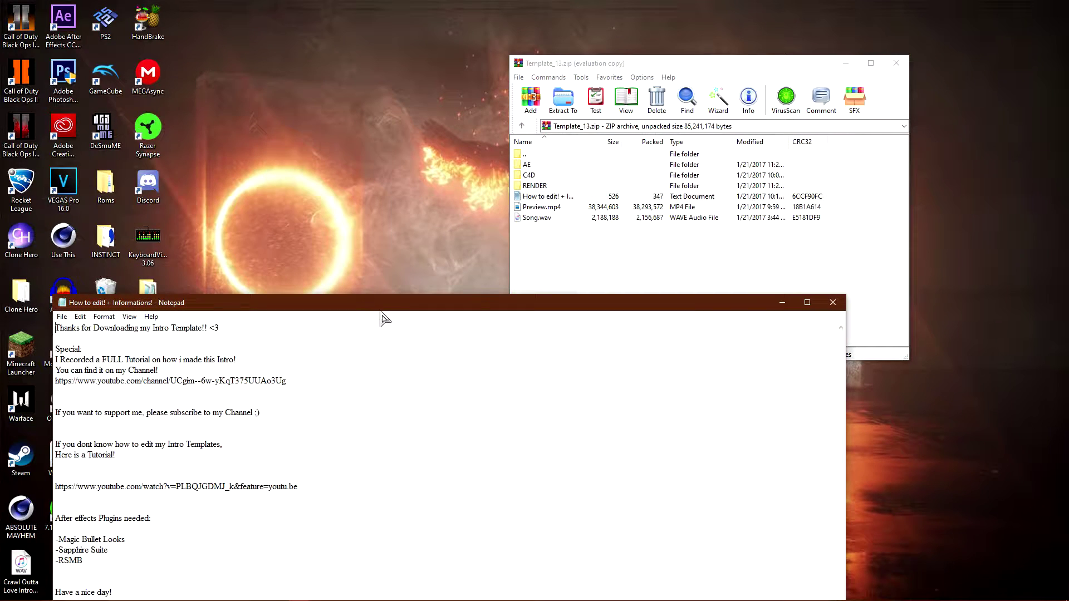
left_click_drag(471, 256, 544, 126)
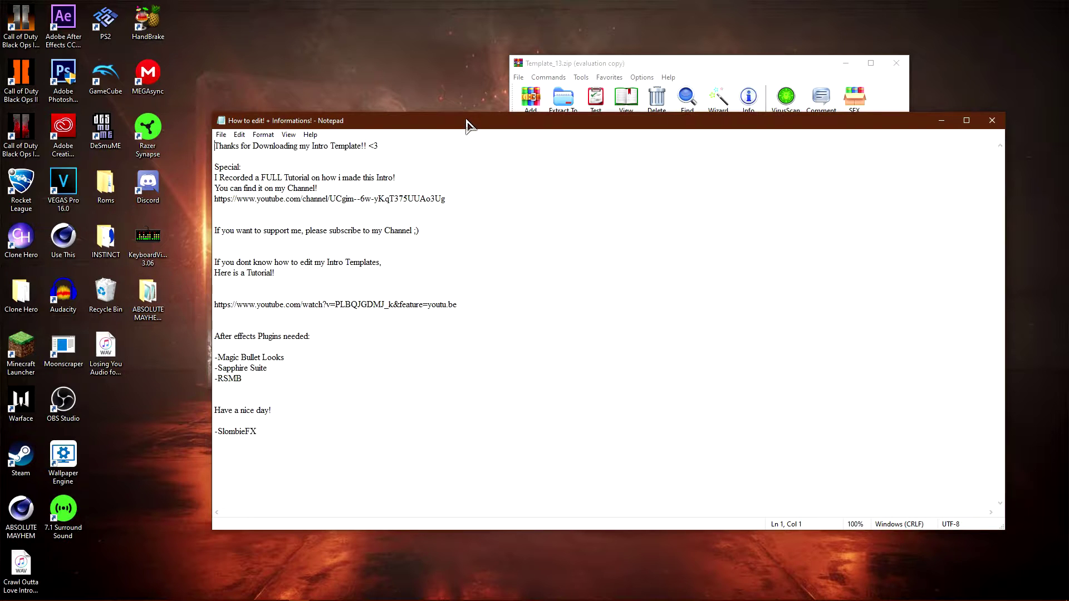
left_click_drag(213, 358, 267, 386)
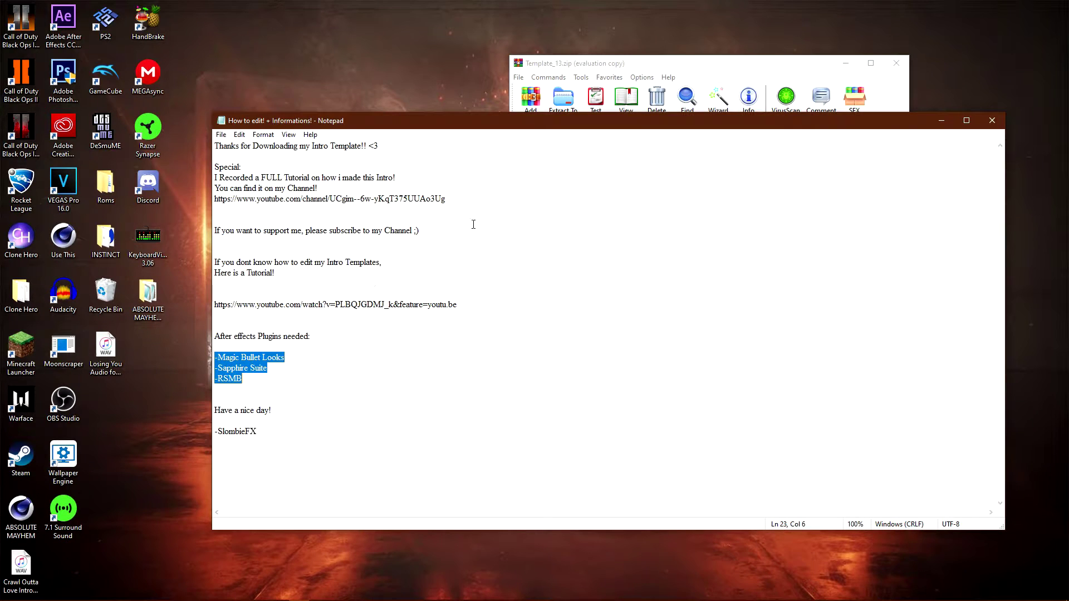
left_click_drag(564, 127, 534, 112)
left_click(445, 332)
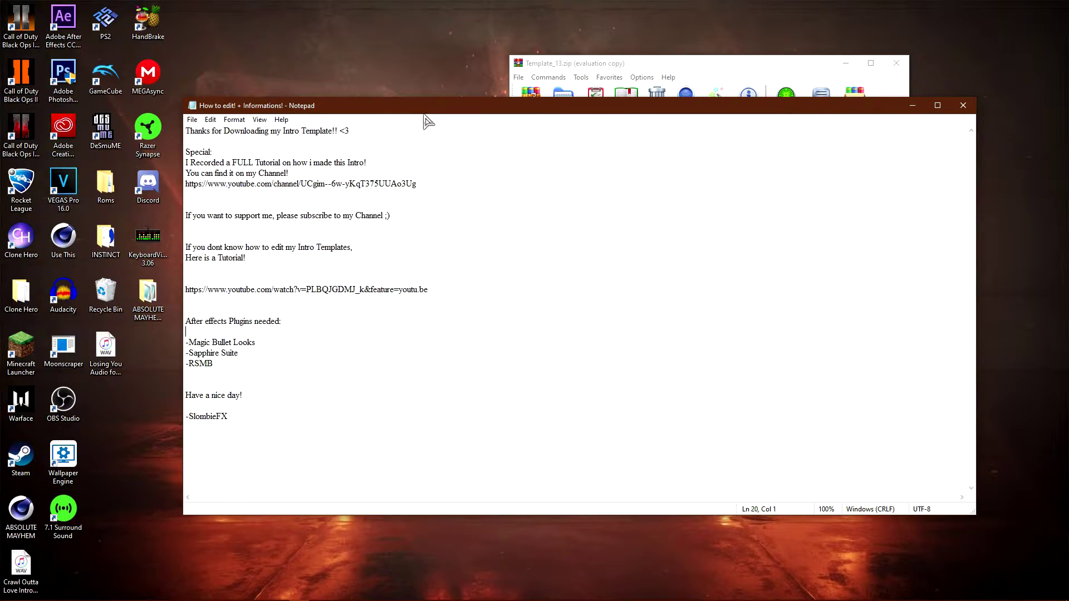
key("alt+F4")
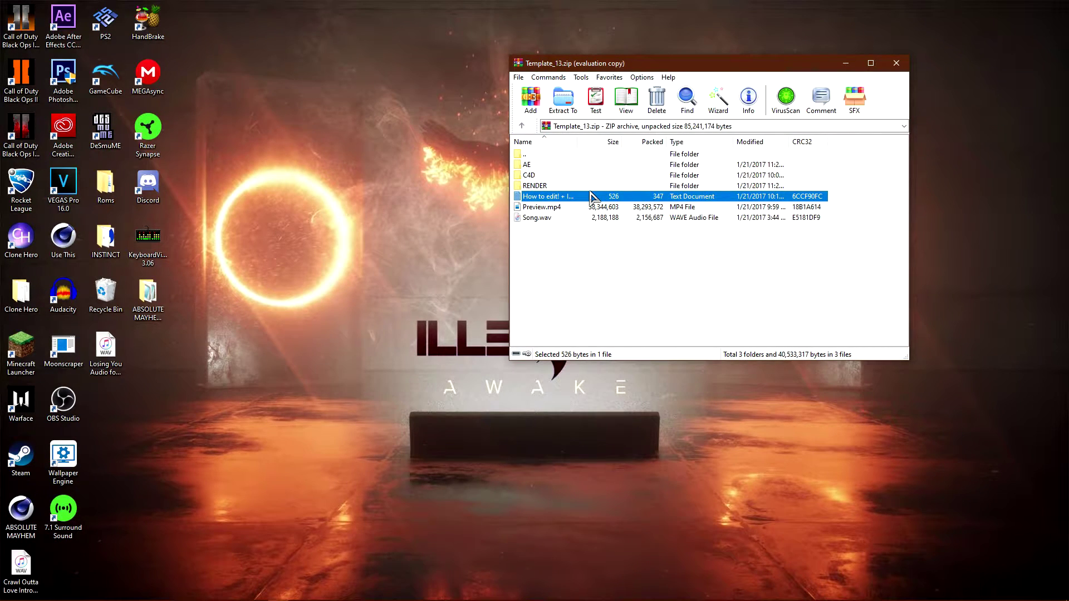
Step: Open C4D.c4d from the archive's C4D folder in Cinema 4D
left_click(531, 177)
double_click(533, 177)
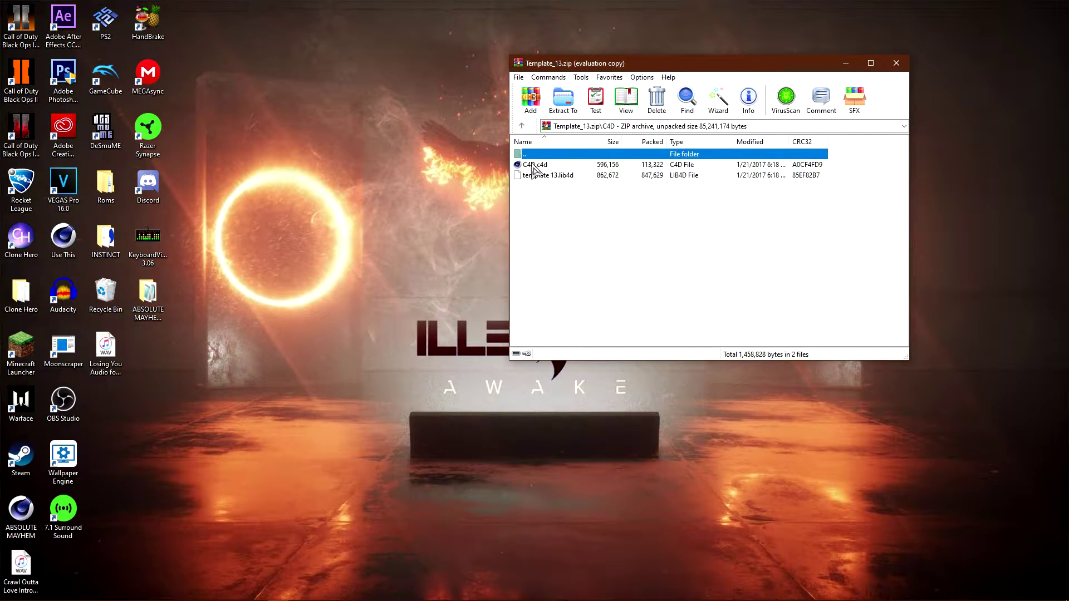
double_click(532, 165)
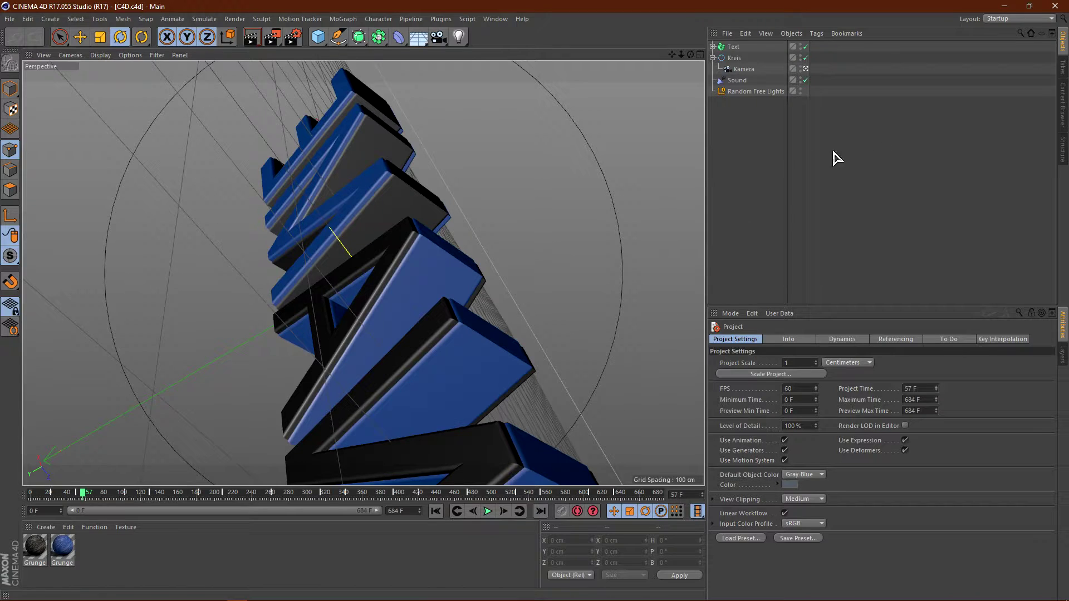
Step: Shrink the Cinema 4D window and arrange it beside the archive window so both are accessible
left_click_drag(675, 7, 484, 145)
left_click_drag(667, 67, 856, 21)
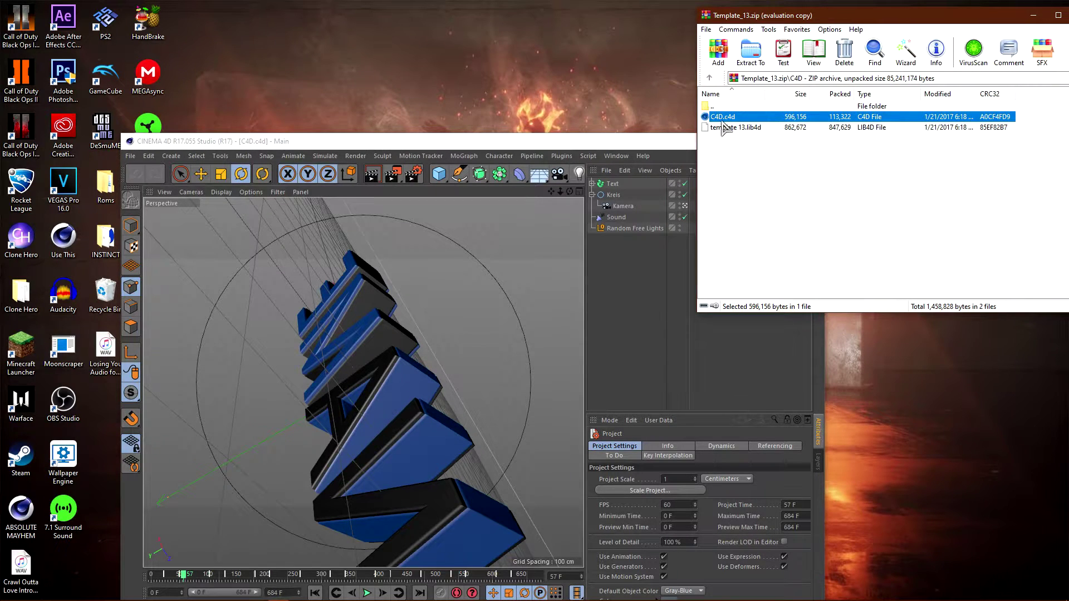
left_click_drag(569, 147, 462, 128)
Step: Add template 13.lib4d from the archive to the Content Browser's Presets and move the separate Content Browser window aside
left_click(711, 221)
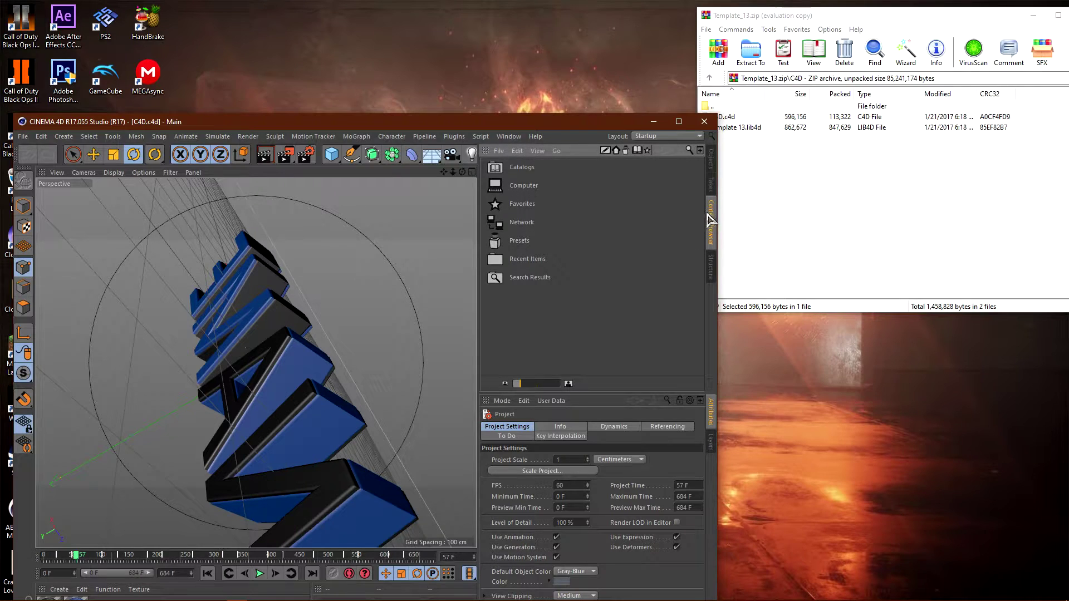
double_click(523, 240)
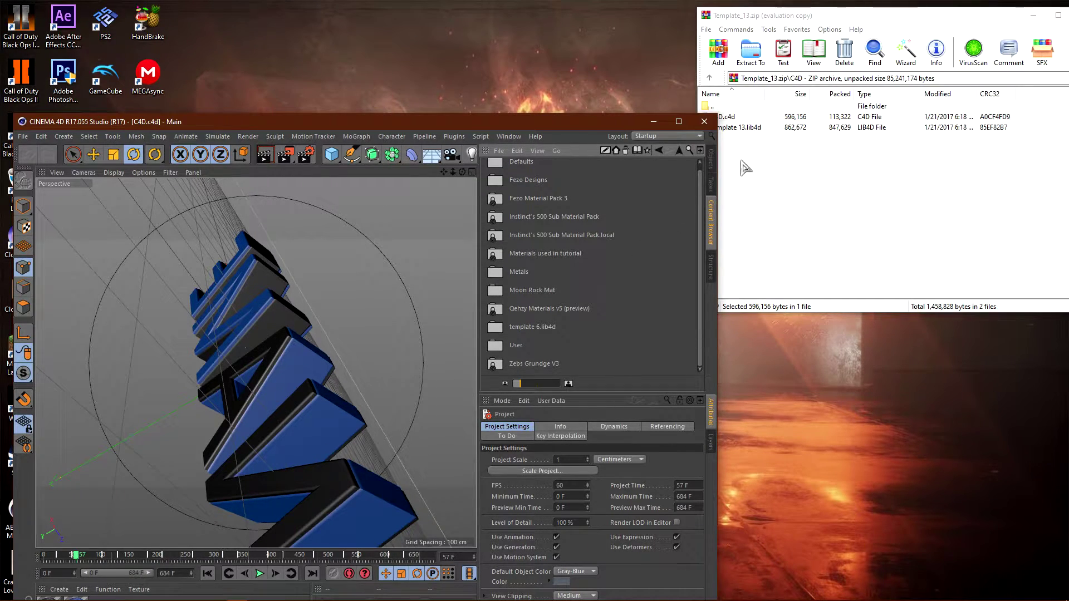
left_click_drag(864, 22, 901, 19)
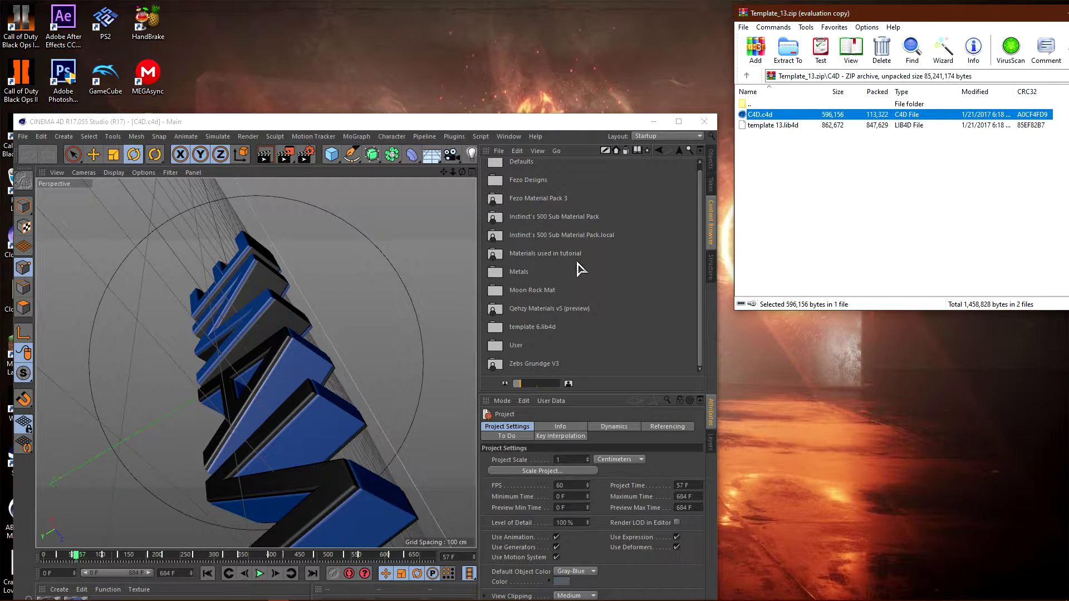
left_click_drag(773, 125, 646, 328)
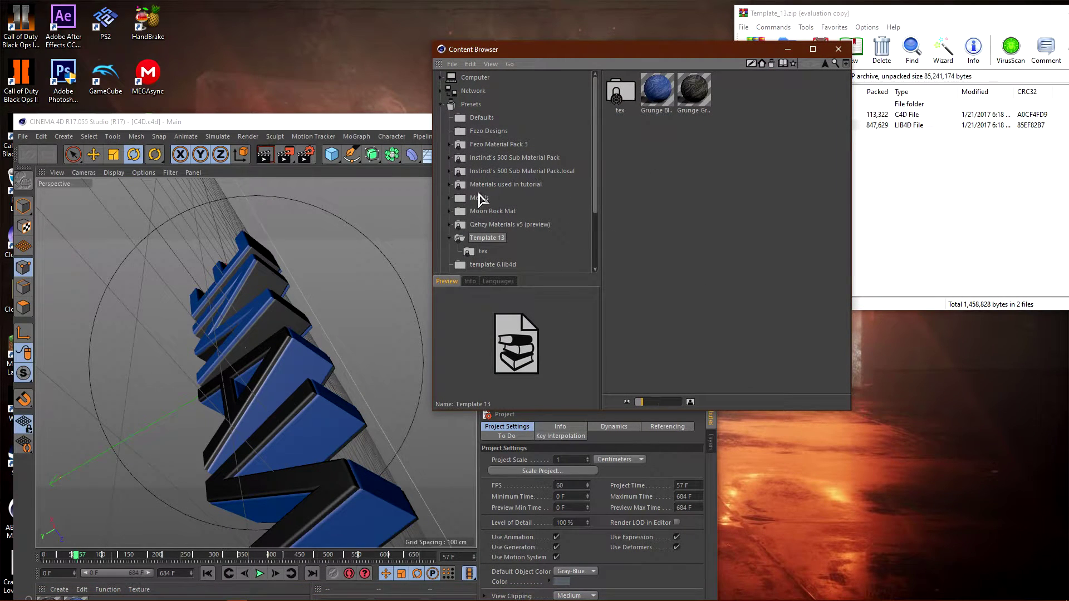
left_click_drag(649, 54, 784, 25)
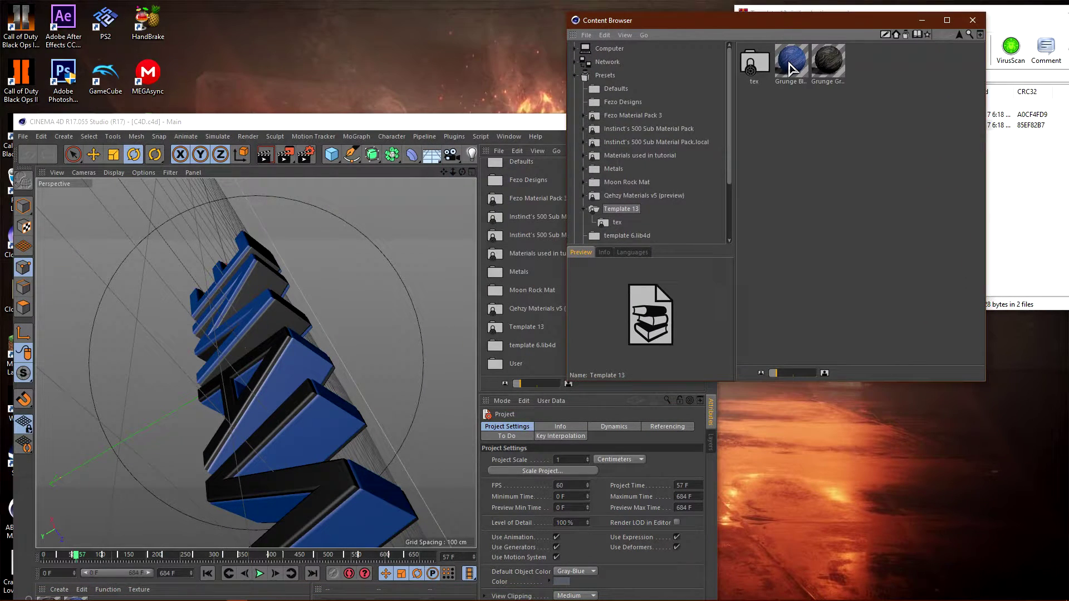
Step: Replace the project's blue and black materials with the blue Grunge and Grunge Gray materials from the Template 13 preset
left_click_drag(386, 122, 483, 11)
left_click_drag(791, 63, 177, 499)
left_click_drag(837, 69, 724, 250)
left_click_drag(453, 211, 152, 501)
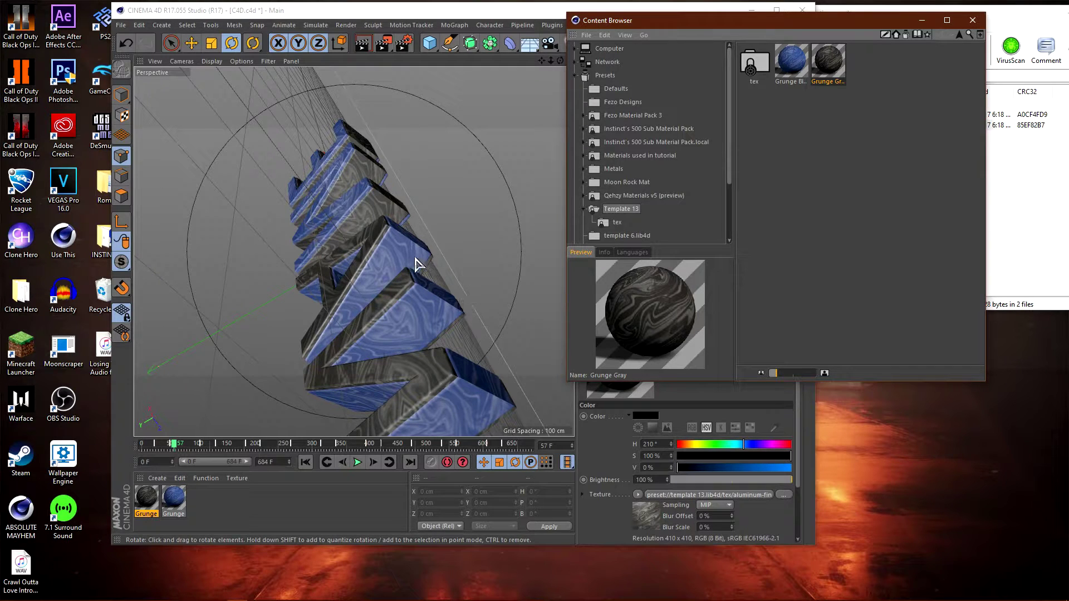
Step: Close the separate Content Browser and the archive window, and maximize the Cinema 4D window
left_click_drag(851, 26, 711, 74)
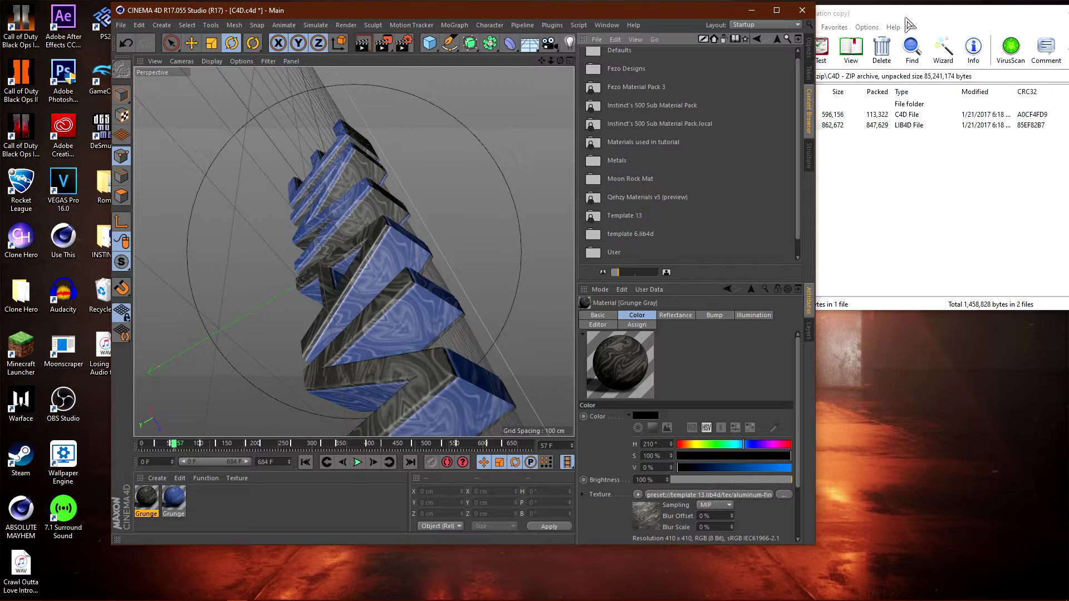
left_click_drag(914, 11, 679, 22)
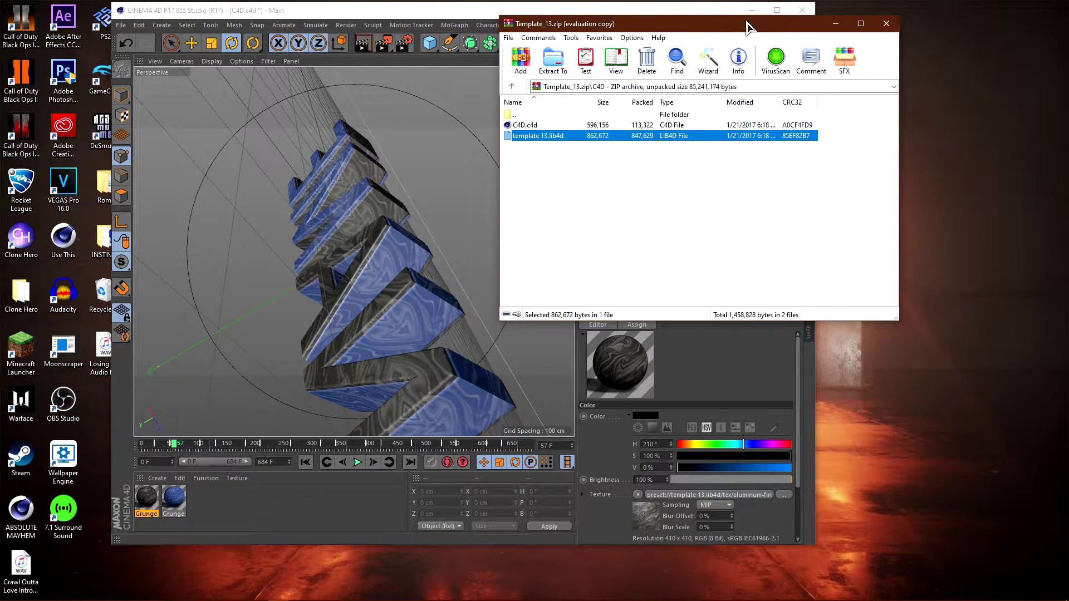
left_click_drag(797, 23, 868, 28)
left_click(958, 25)
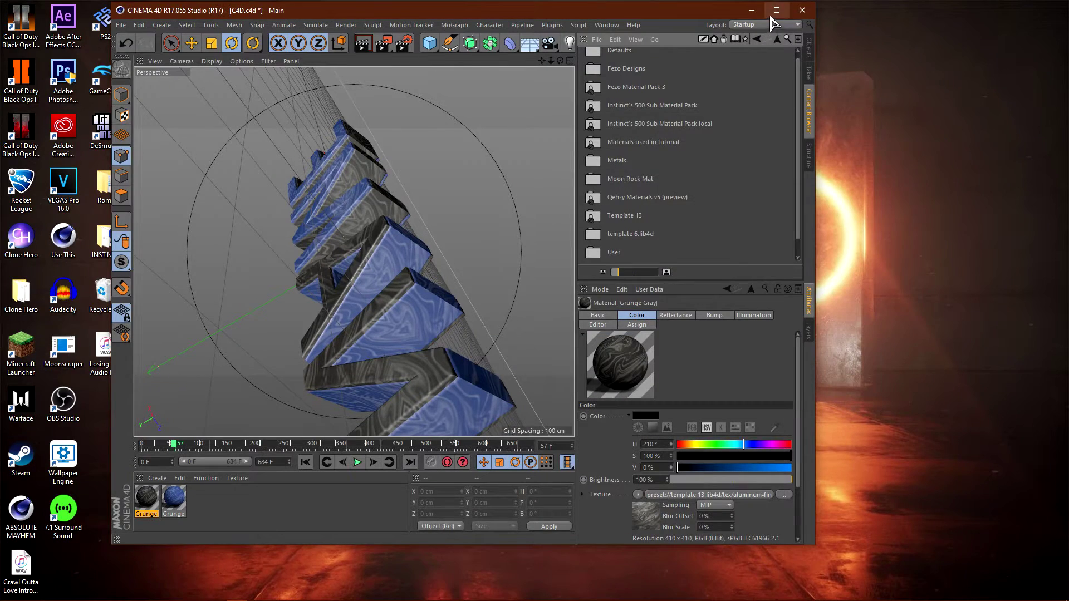
left_click(777, 11)
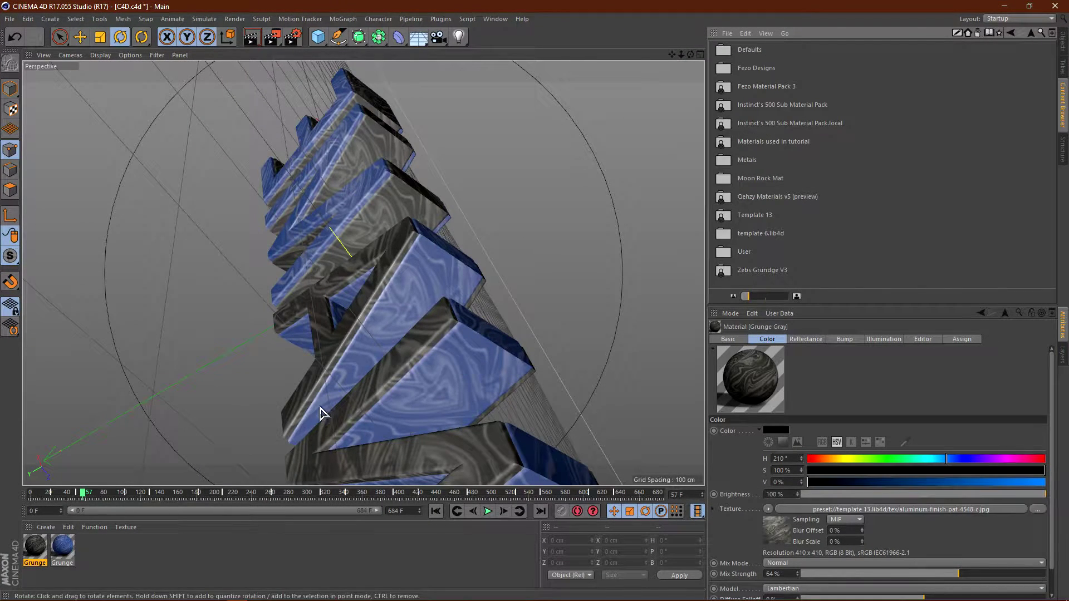
Step: Show the object hierarchy, expand Text and its Right Part, and move the timeline to frame 31
left_click(1063, 43)
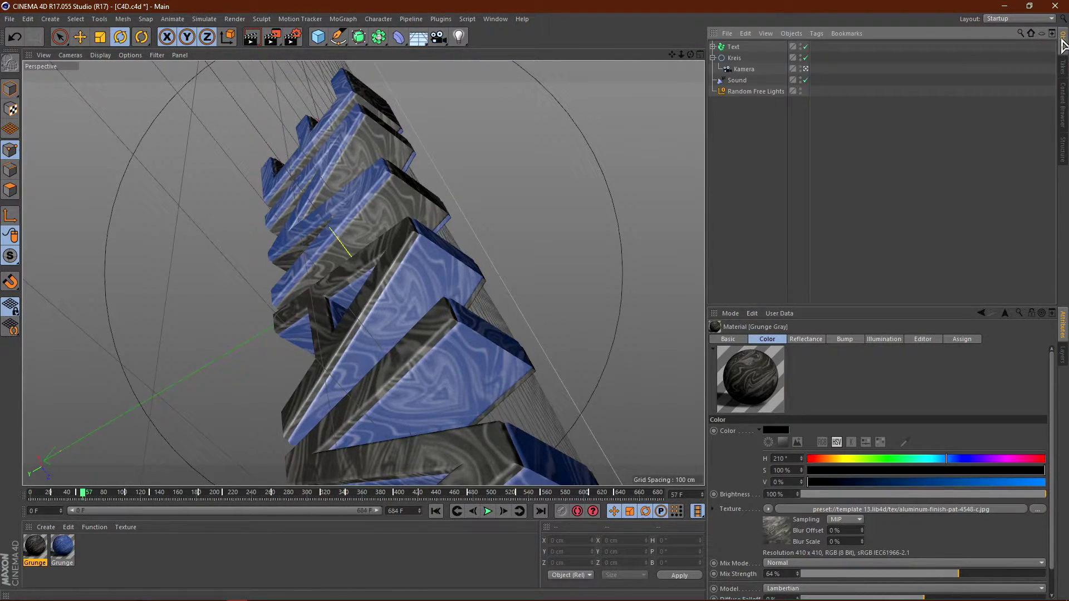
left_click(714, 47)
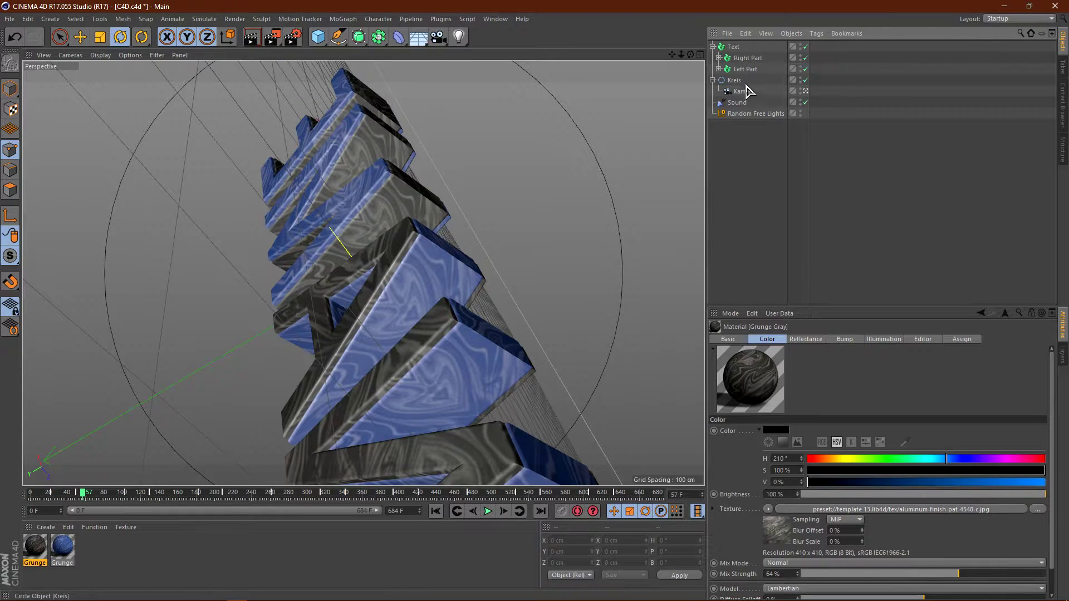
left_click(719, 58)
left_click_drag(81, 493, 58, 503)
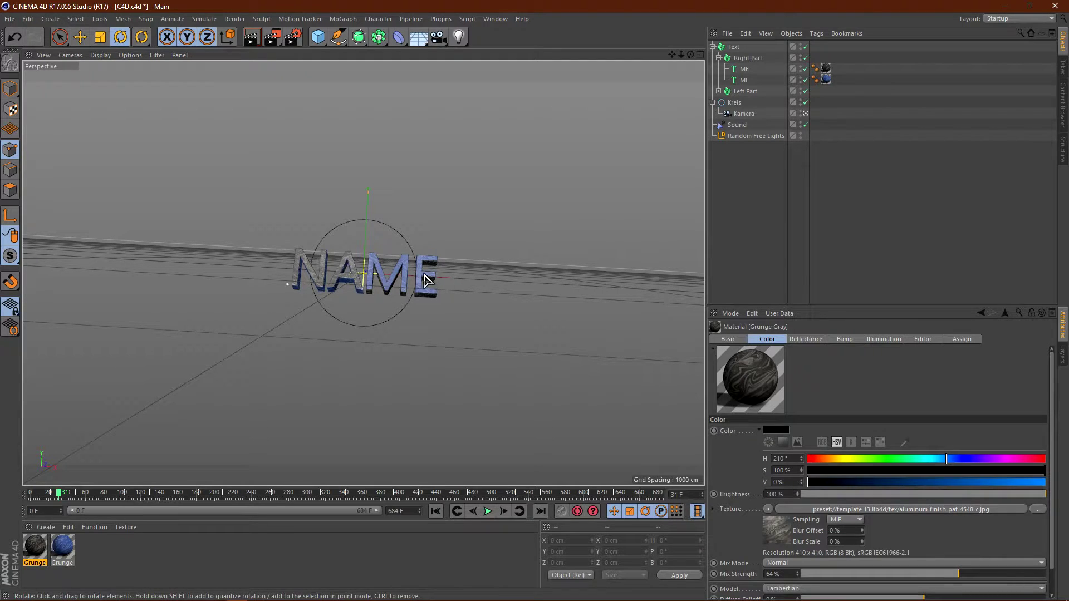
Step: Change the first ME text object under Right Part to XT and set its font to BlowBrush
left_click(745, 69)
double_click(762, 388)
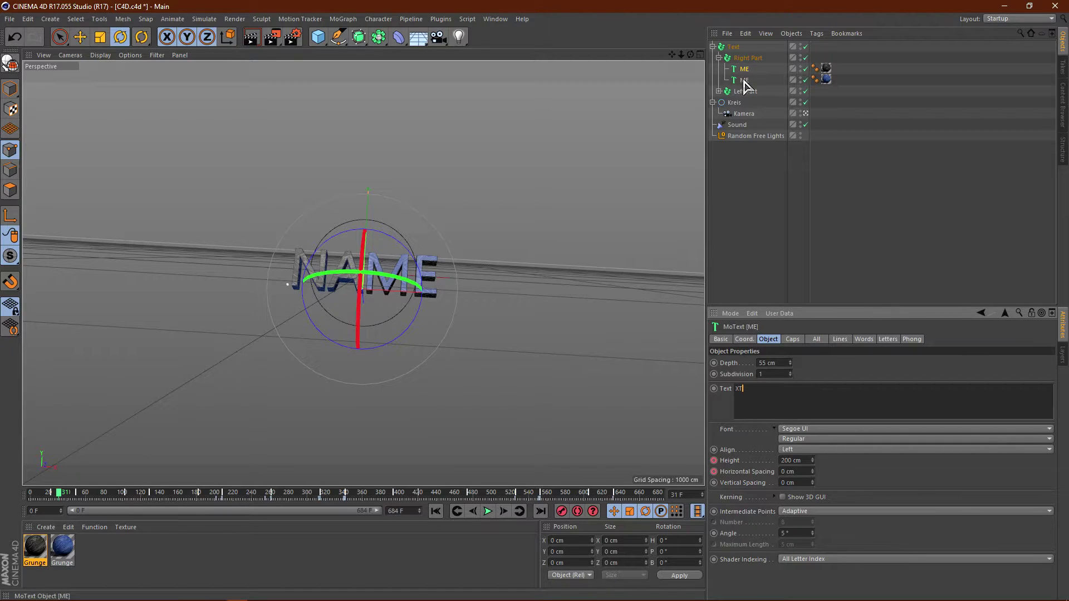
left_click(799, 431)
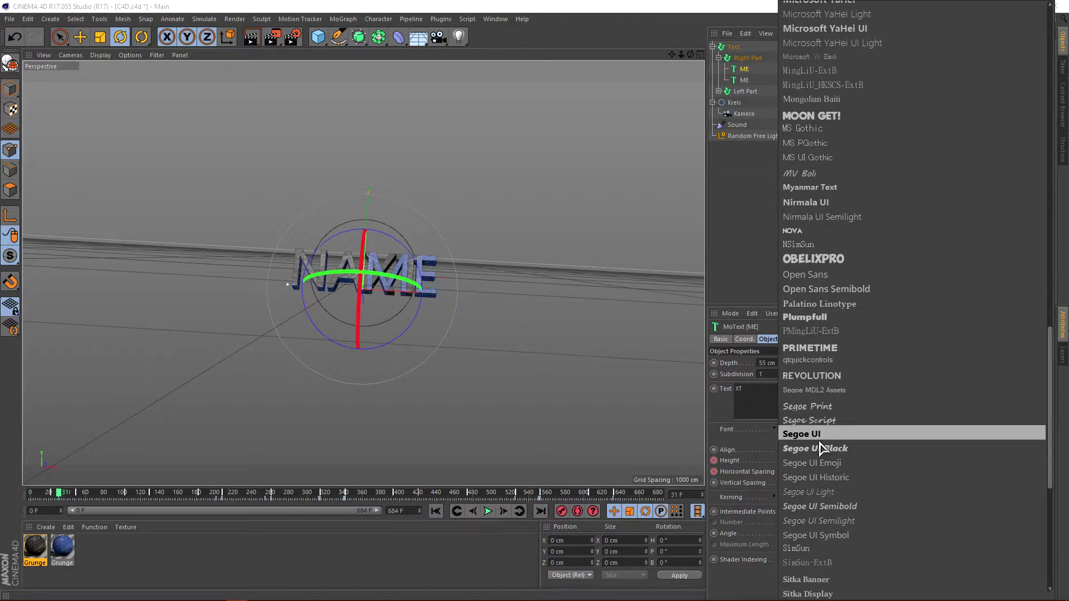
scroll(870, 290, "up", 15)
left_click(803, 222)
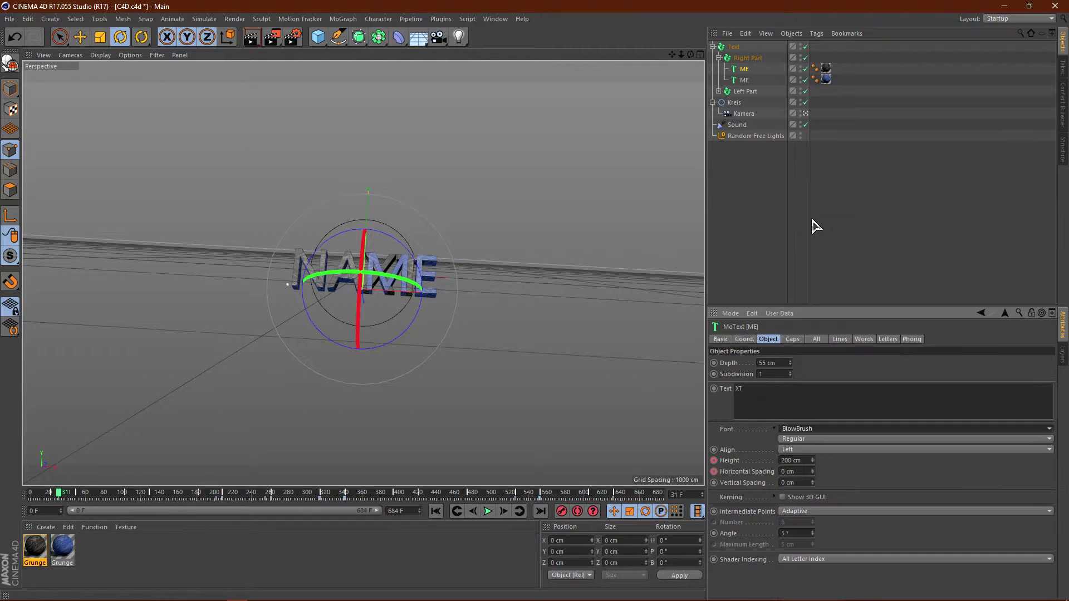
Step: Change the second ME text object under Right Part to XT in the BlowBrush font
left_click(745, 80)
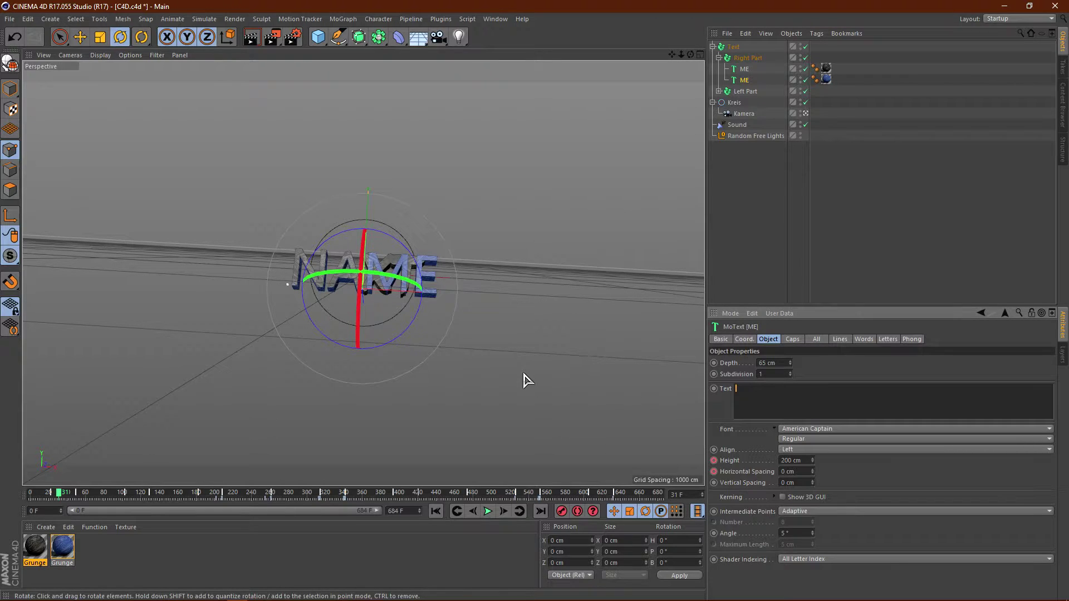
left_click(791, 430)
scroll(828, 347, "up", 3)
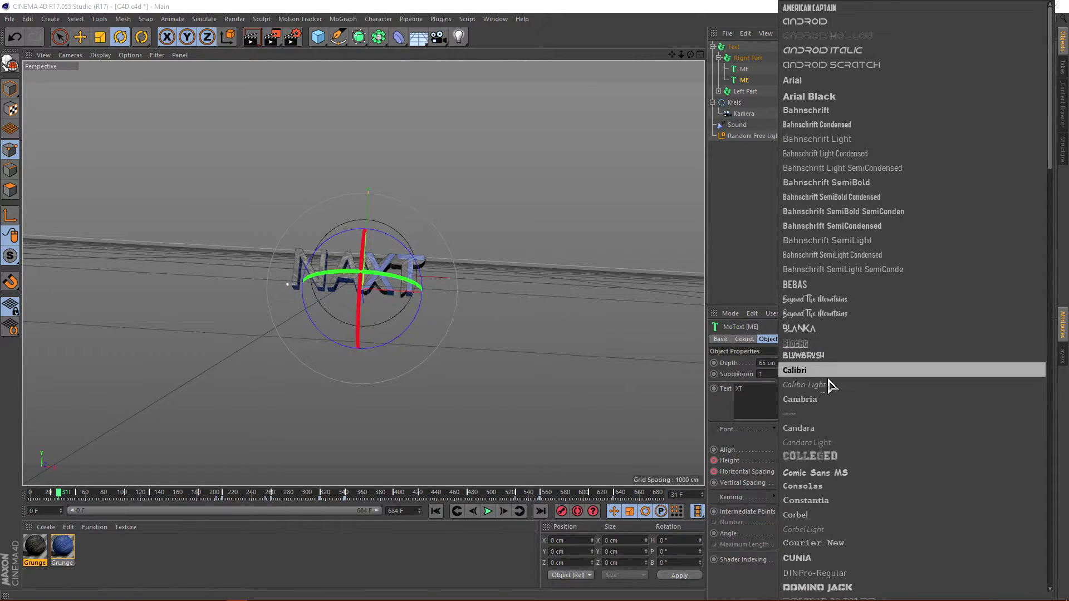
left_click(815, 356)
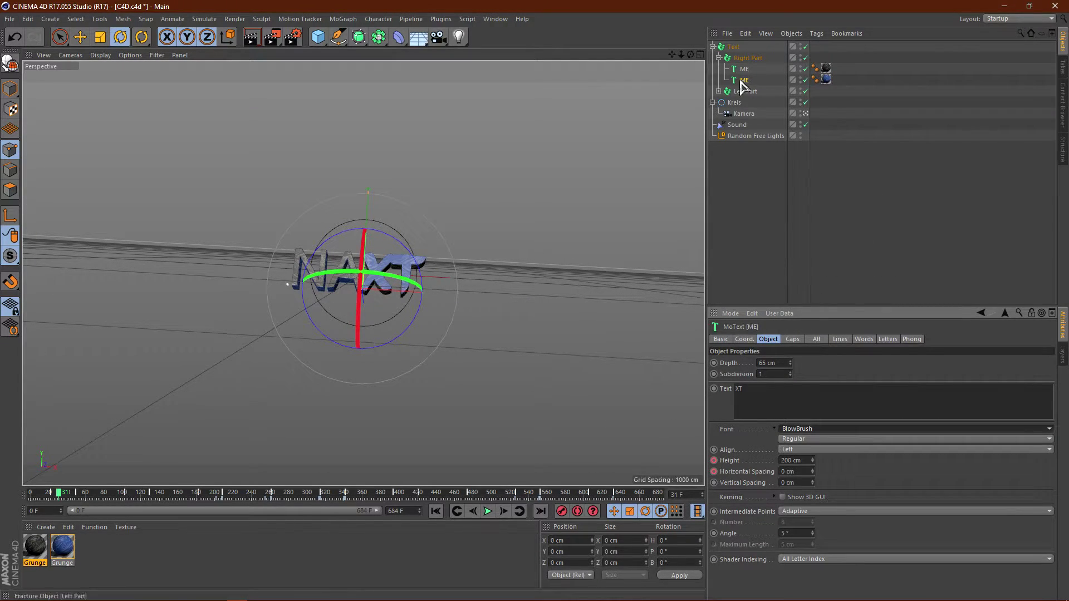
Step: Change both NA text objects under Left Part to TE and set their font to BlowBrush
left_click(719, 58)
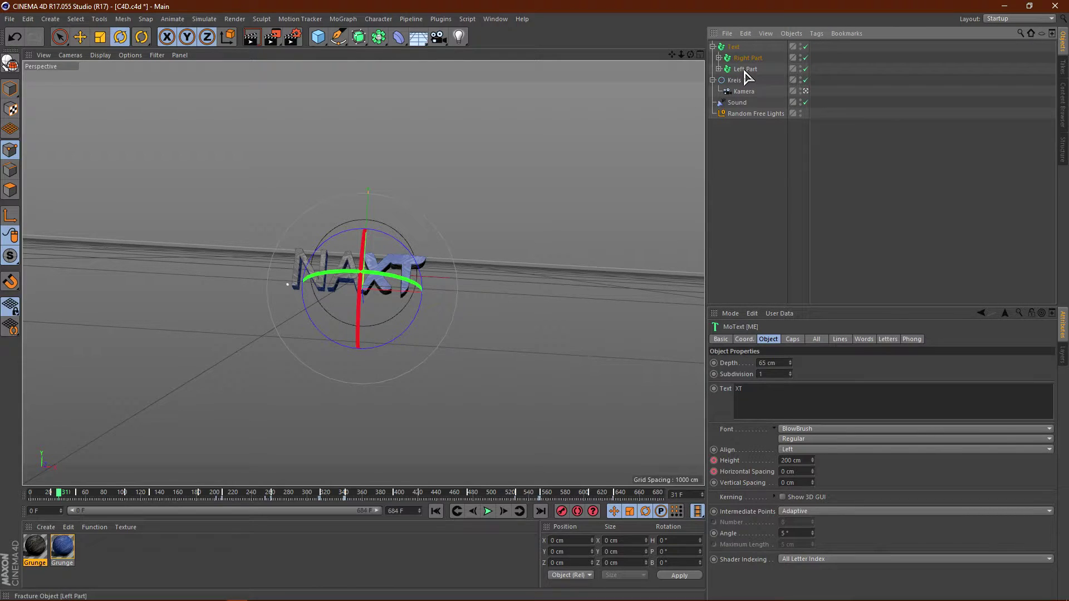
left_click(718, 69)
left_click(746, 81)
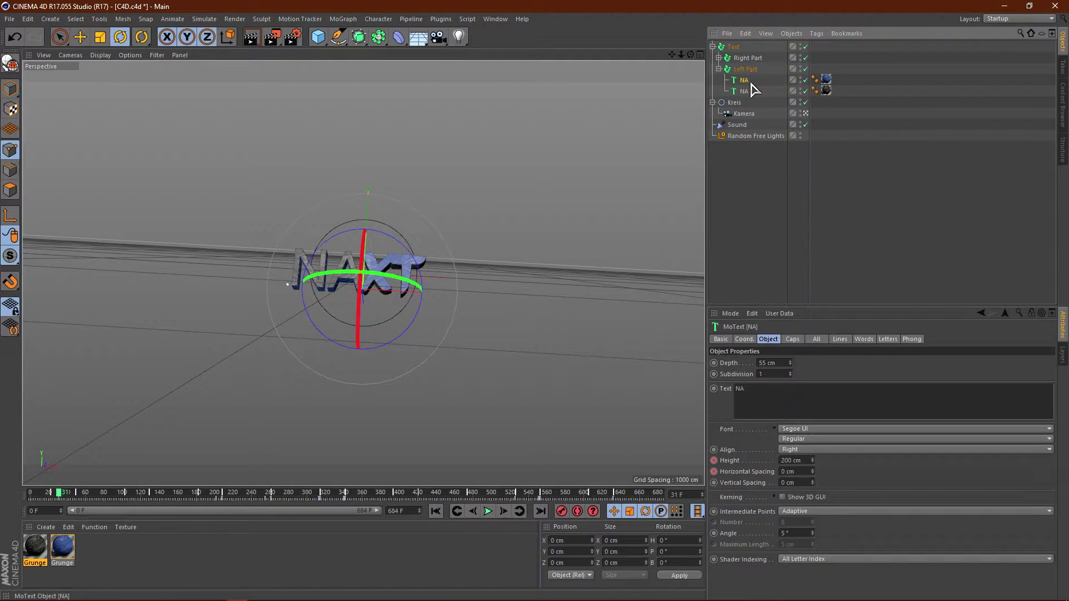
double_click(744, 388)
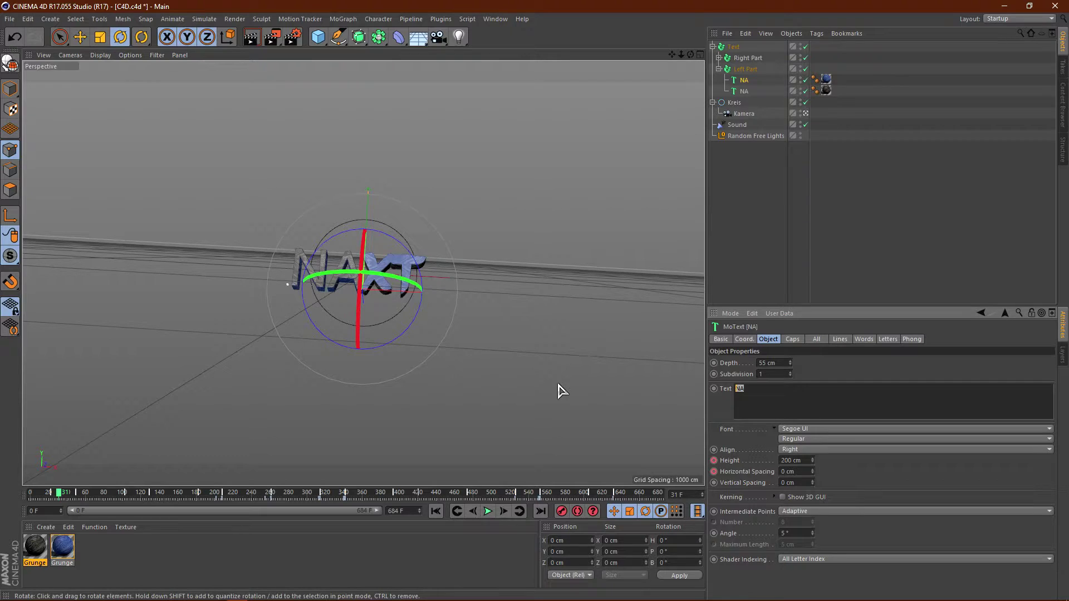
type("TE")
left_click(916, 429)
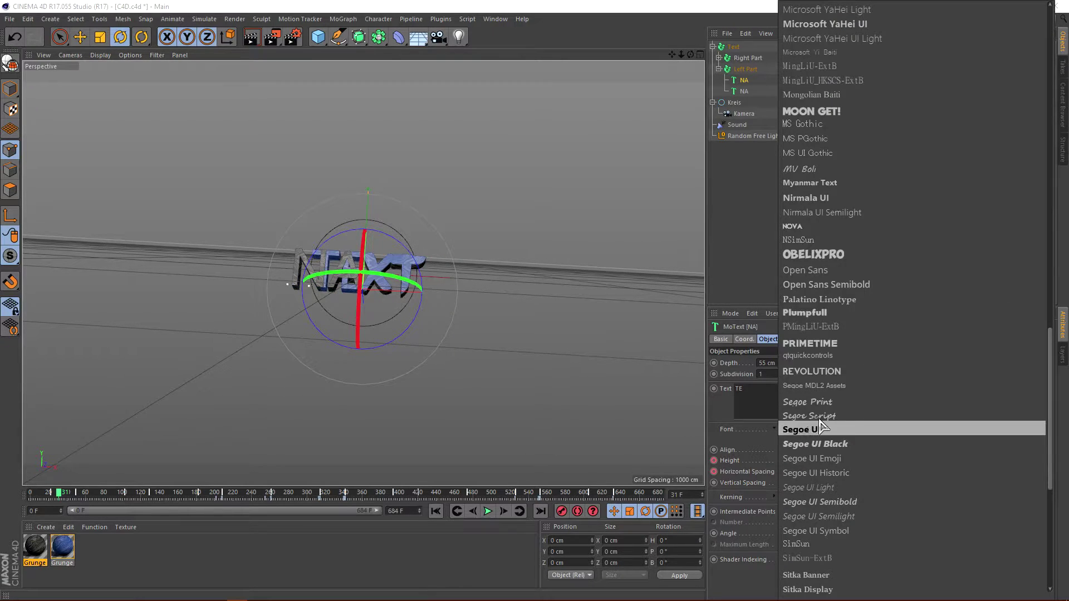
scroll(824, 83, "up", 10)
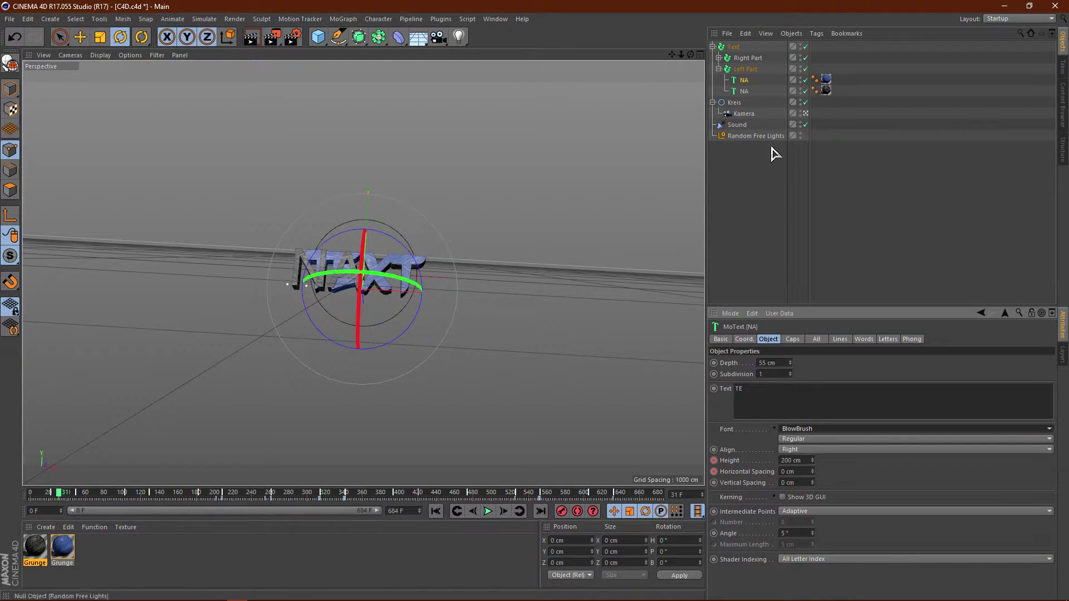
left_click(826, 428)
left_click(823, 356)
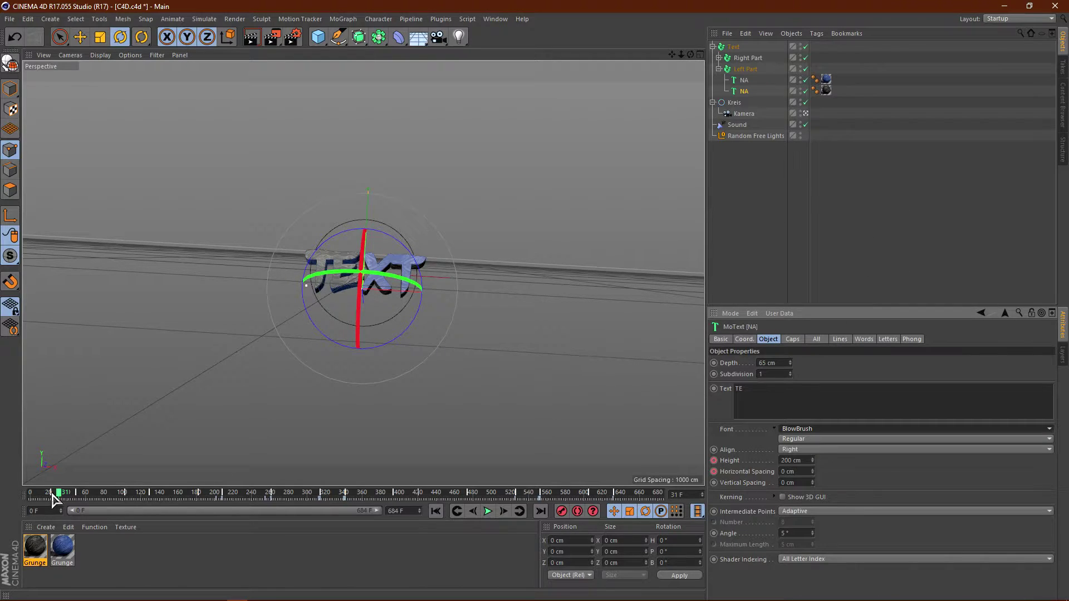
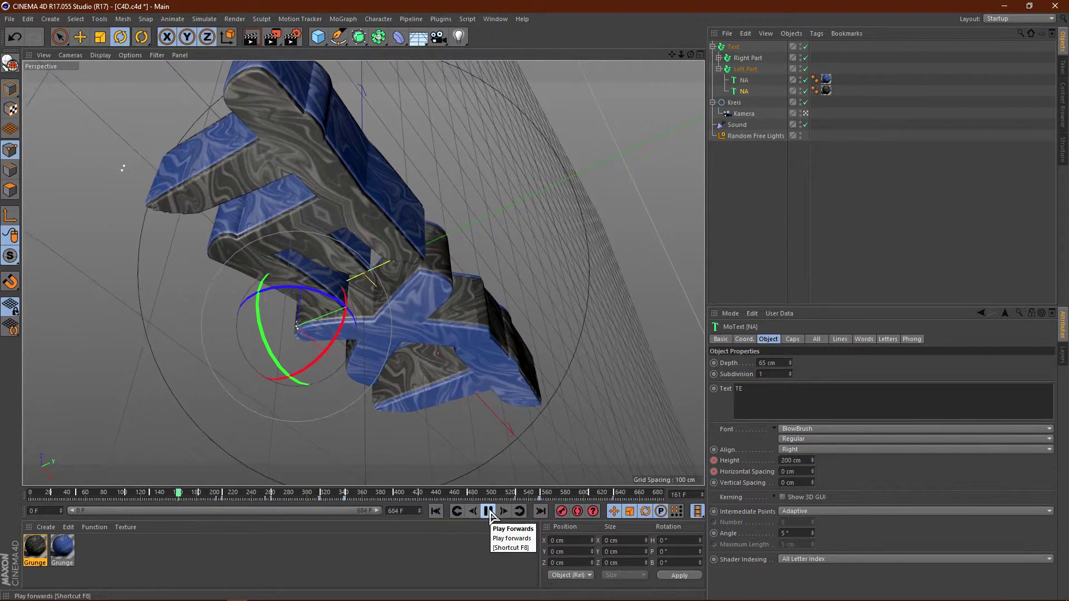
Step: Preview the intro animation with the new text, stop playback, and return the timeline to frame 0
left_click(489, 511)
mouse_move(184, 499)
left_mouse_down()
mouse_move(33, 500)
mouse_move(176, 497)
left_mouse_up()
left_click(31, 492)
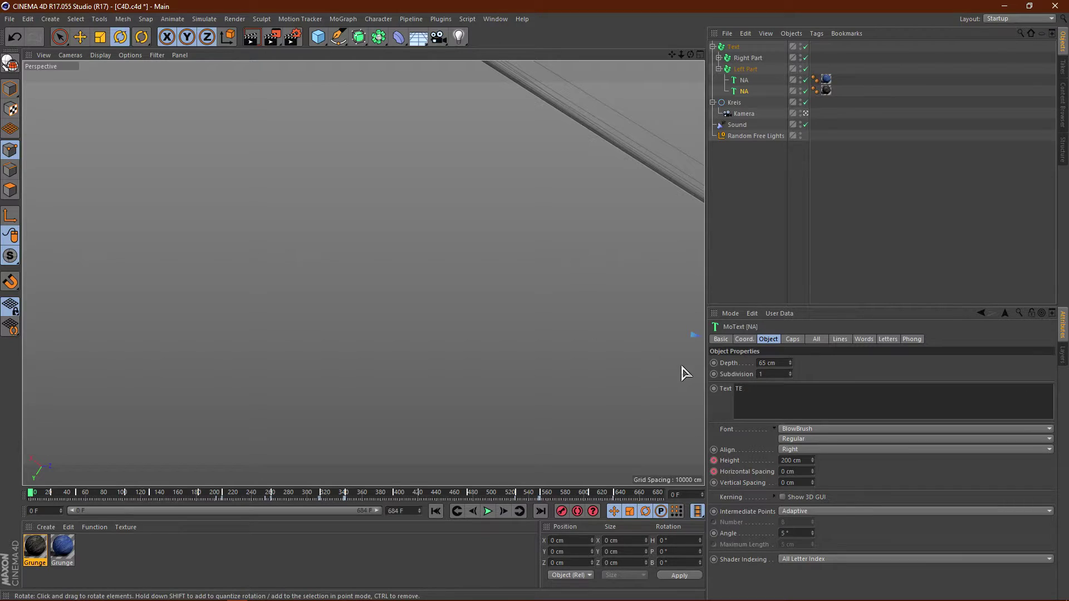
Step: Open the Save options in Render Settings and browse to the Desktop for the output file location
left_click(290, 42)
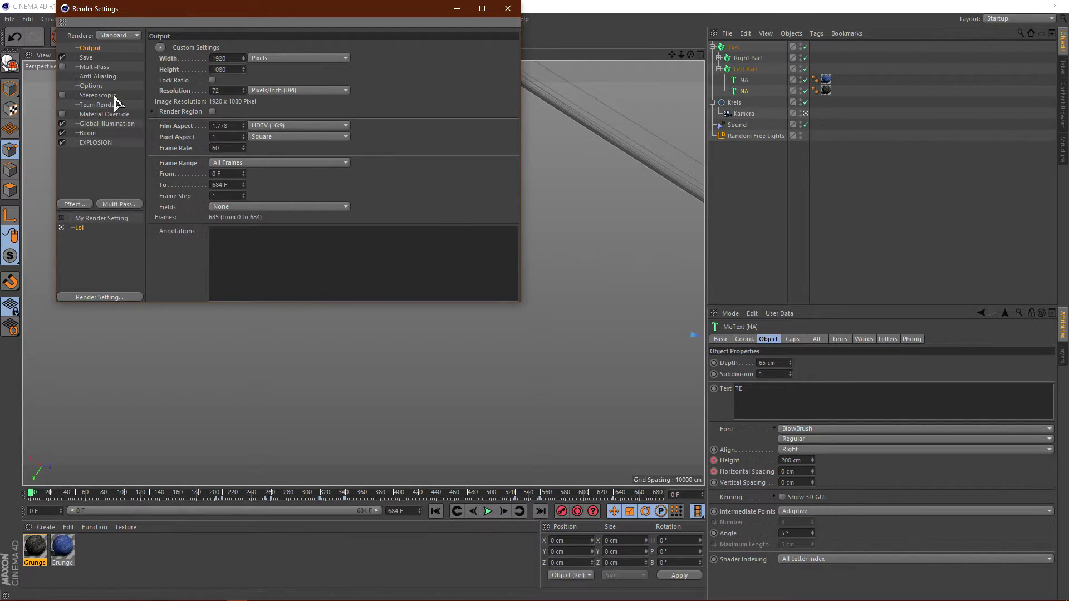
left_click(86, 58)
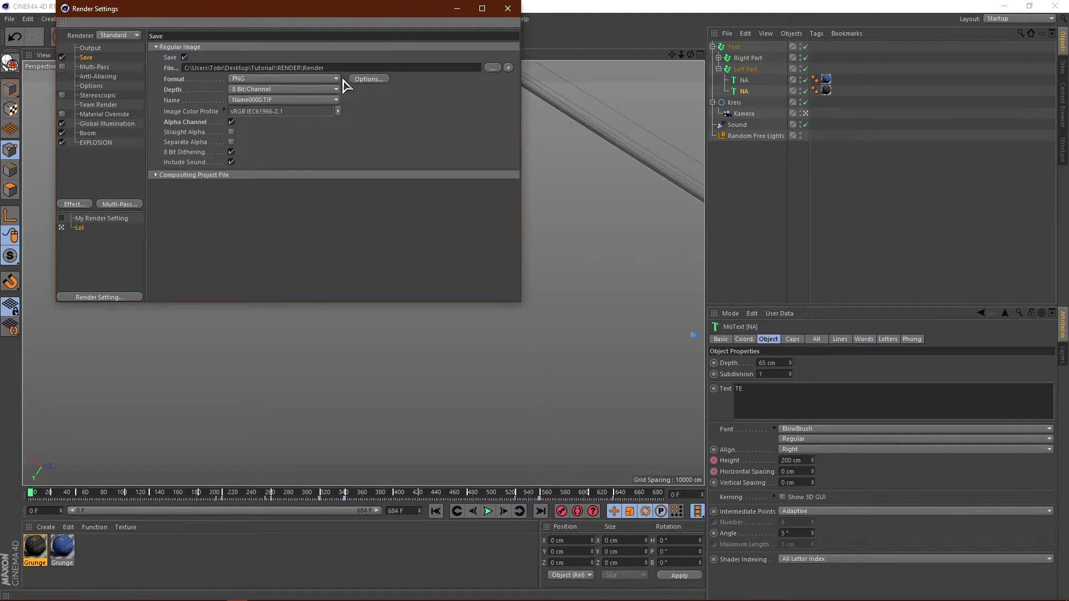
left_click(492, 68)
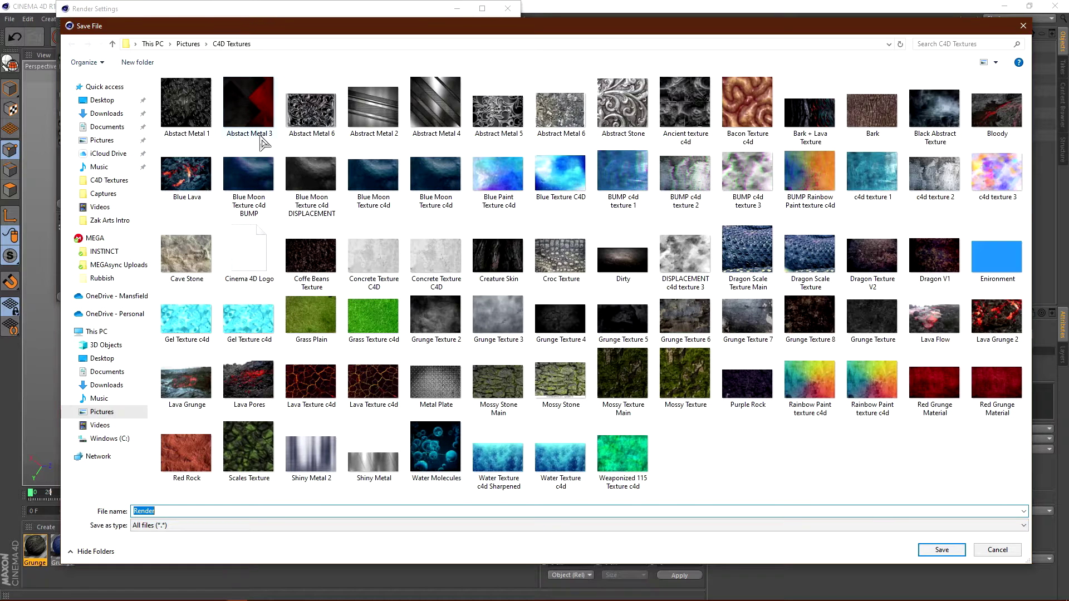
right_click(246, 130)
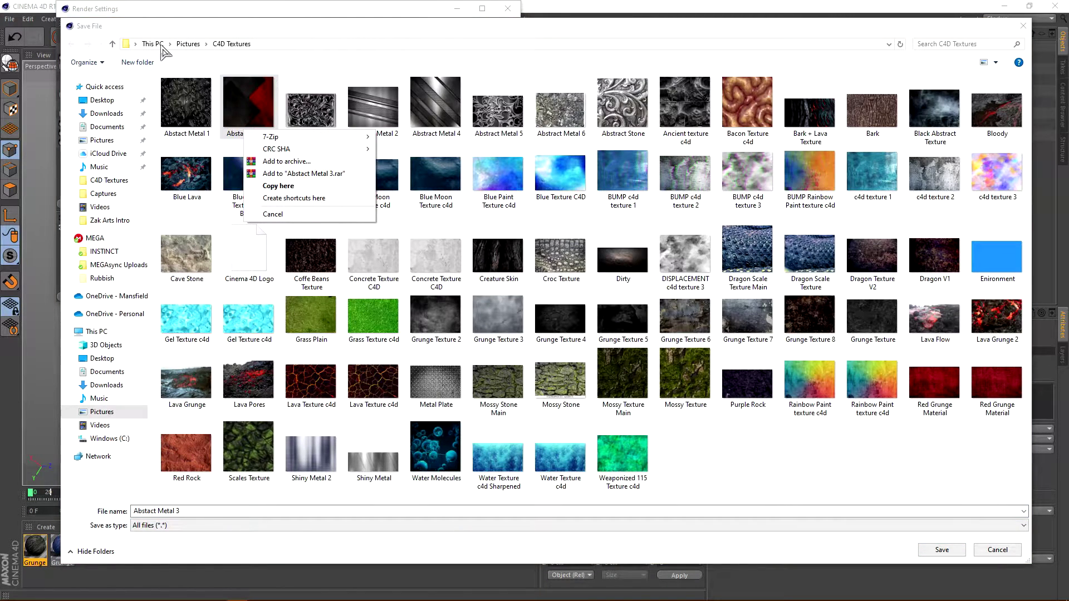
left_click(152, 47)
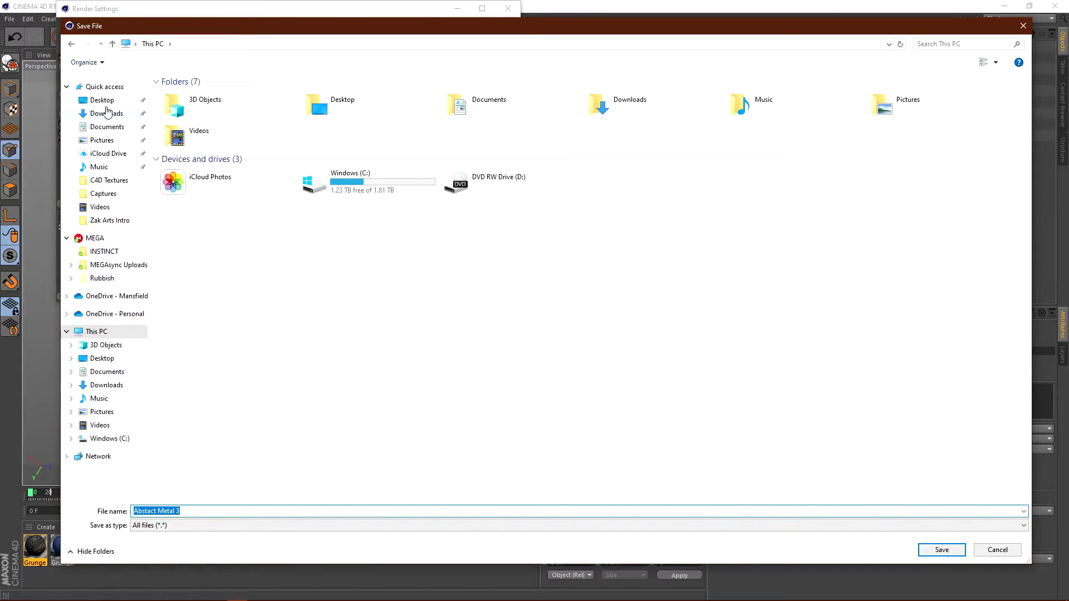
left_click(106, 101)
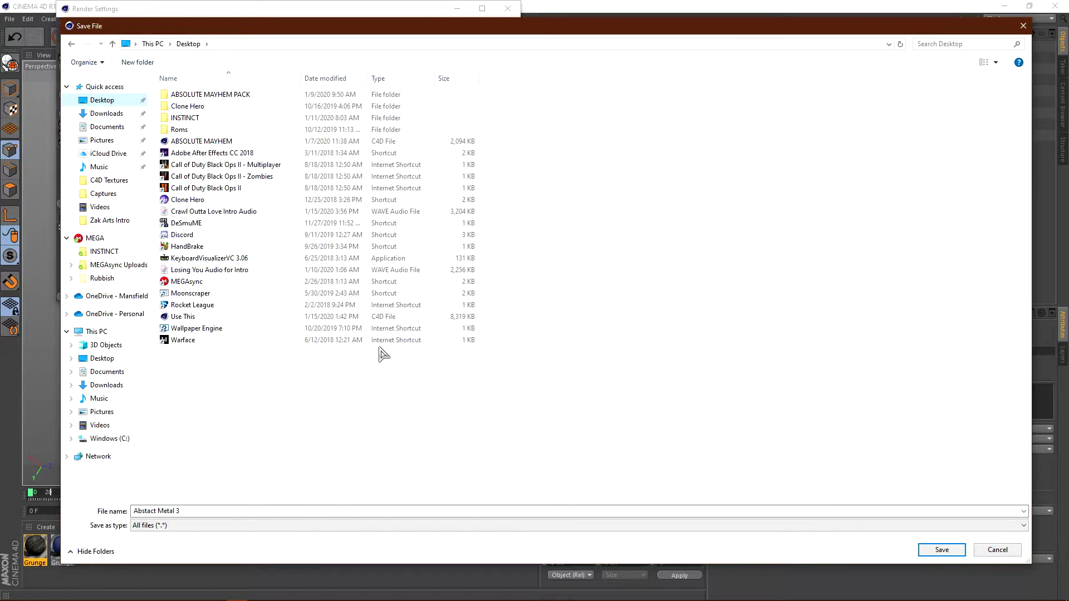
Step: Create a new folder named RENDER on the Desktop for the rendered frames
right_click(273, 377)
mouse_move(312, 389)
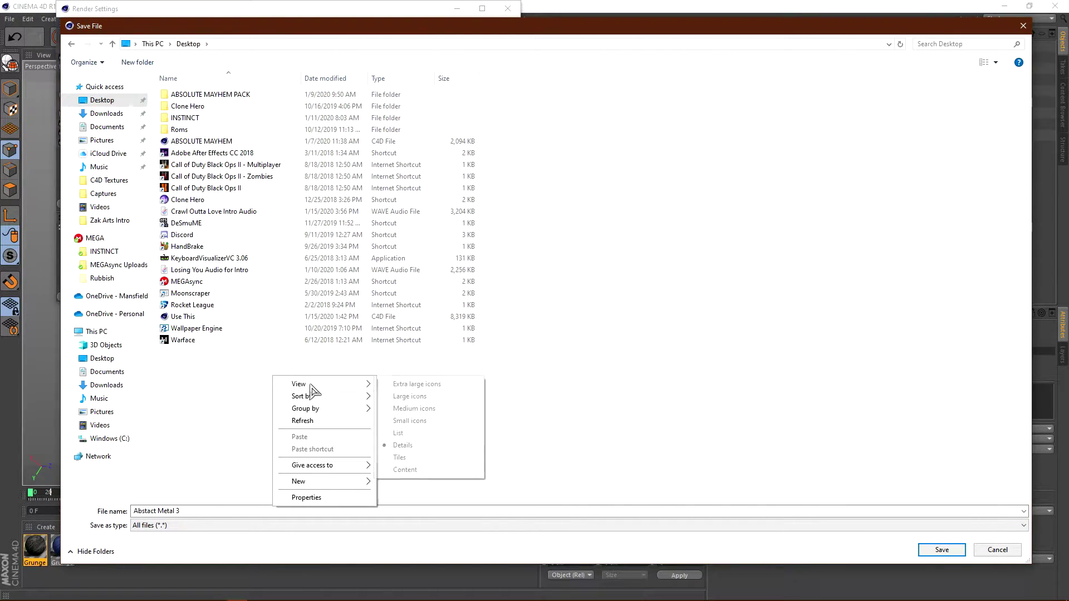
mouse_move(310, 481)
left_click(423, 481)
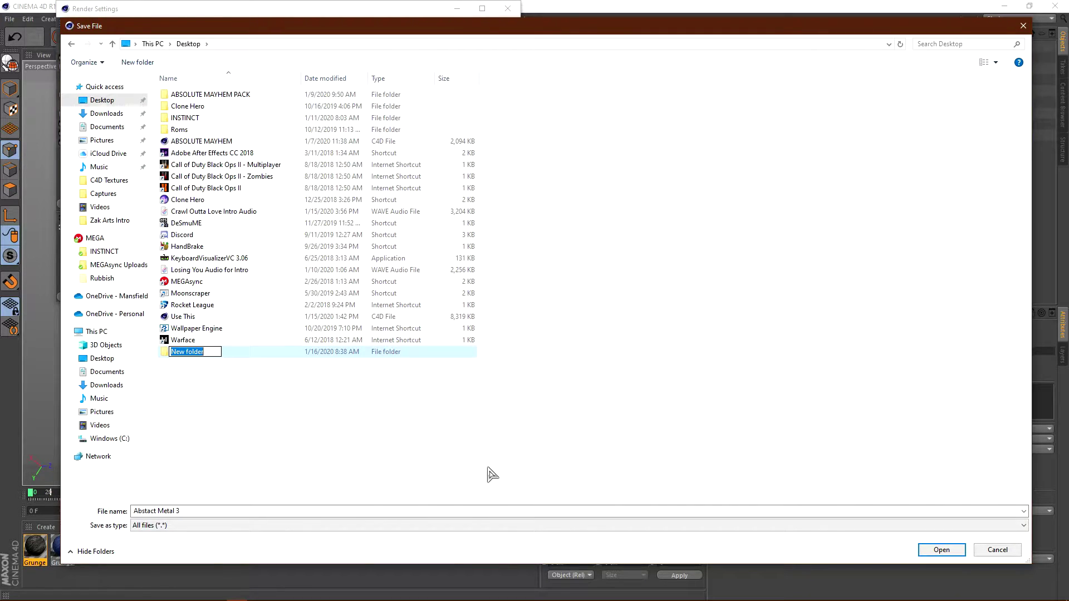
key("BackSpace")
left_click(452, 452)
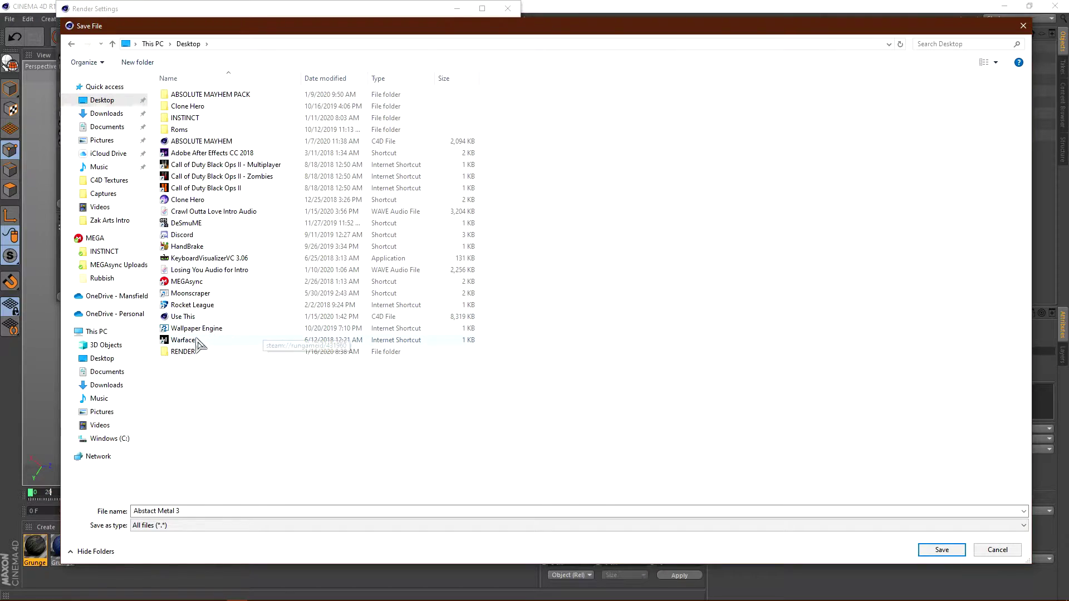
Step: Set the render output file to Intro Tutorial inside the RENDER folder and move the Render Settings window over the viewport
double_click(189, 356)
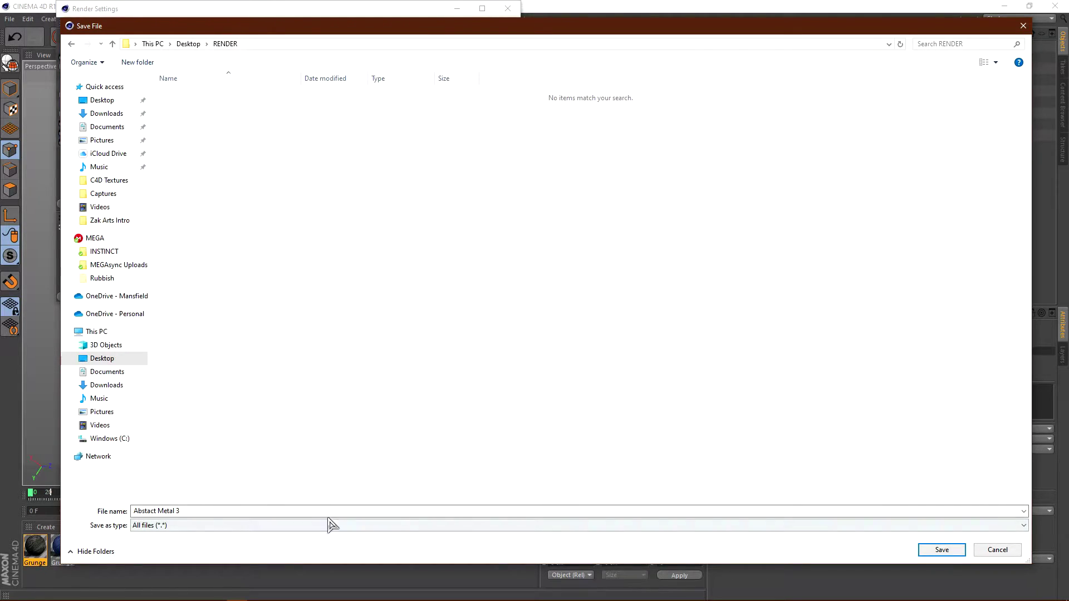
left_click(299, 511)
key("BackSpace")
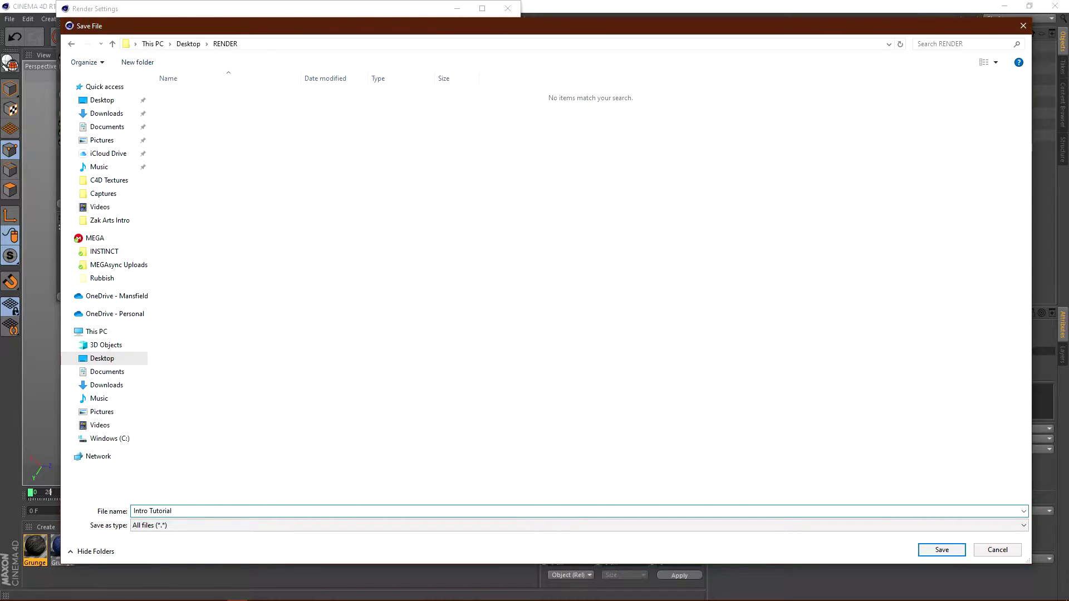
left_click(945, 551)
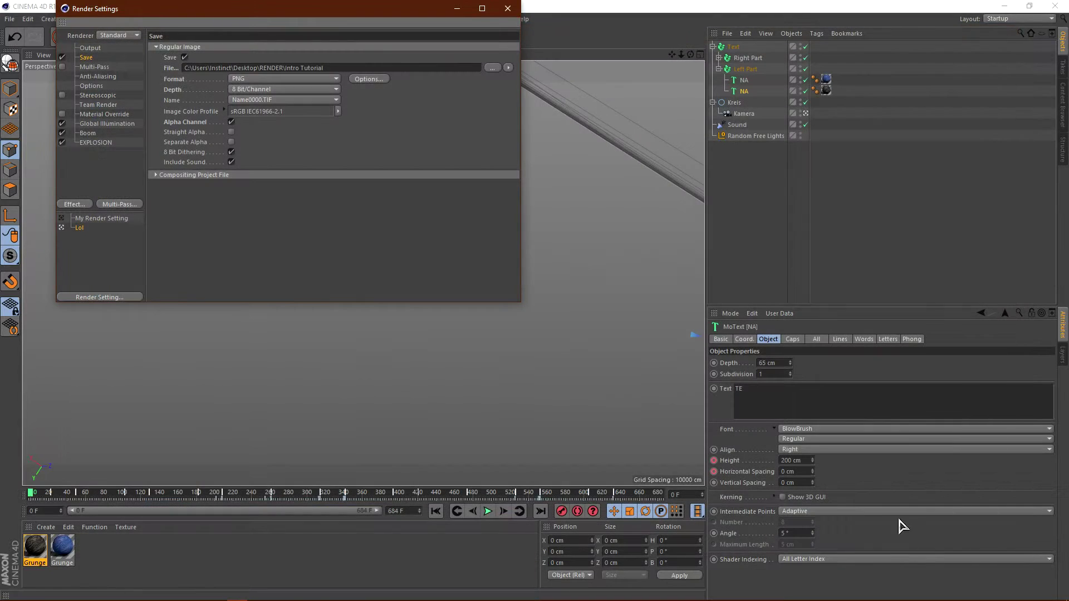
left_click_drag(351, 8, 526, 48)
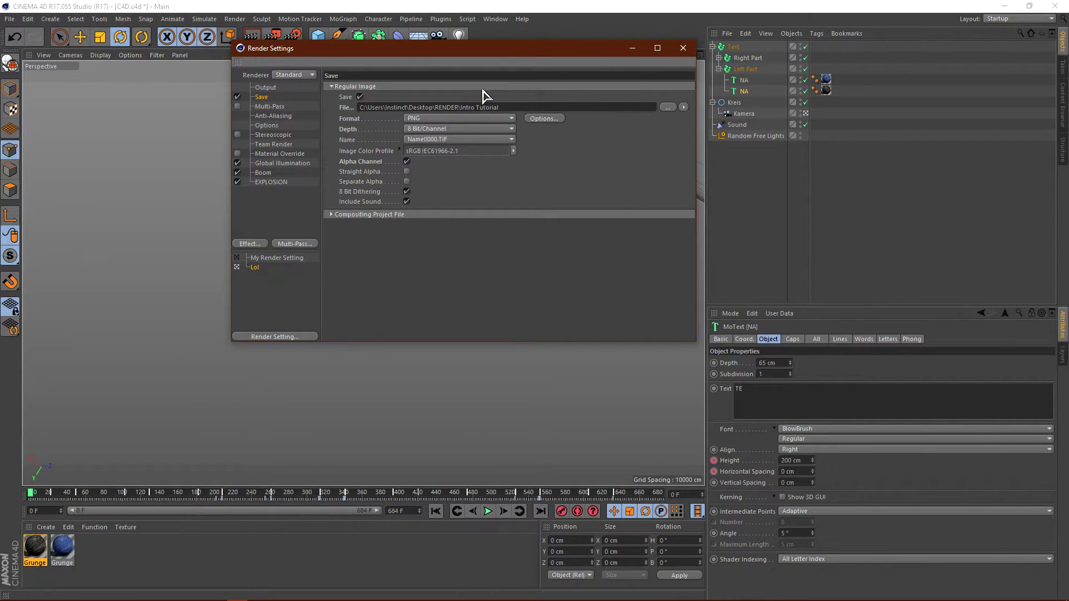
Step: Close the Render Settings window and quit Cinema 4D without saving the changes to C4D.c4d
left_click(683, 48)
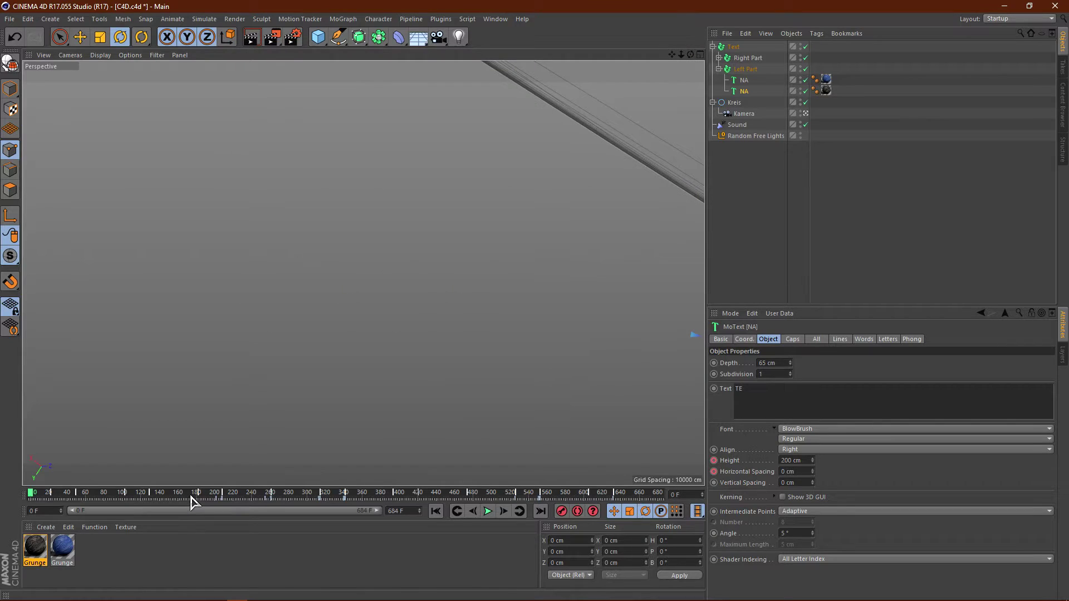
mouse_move(32, 500)
left_mouse_down()
mouse_move(210, 490)
mouse_move(31, 494)
left_mouse_up()
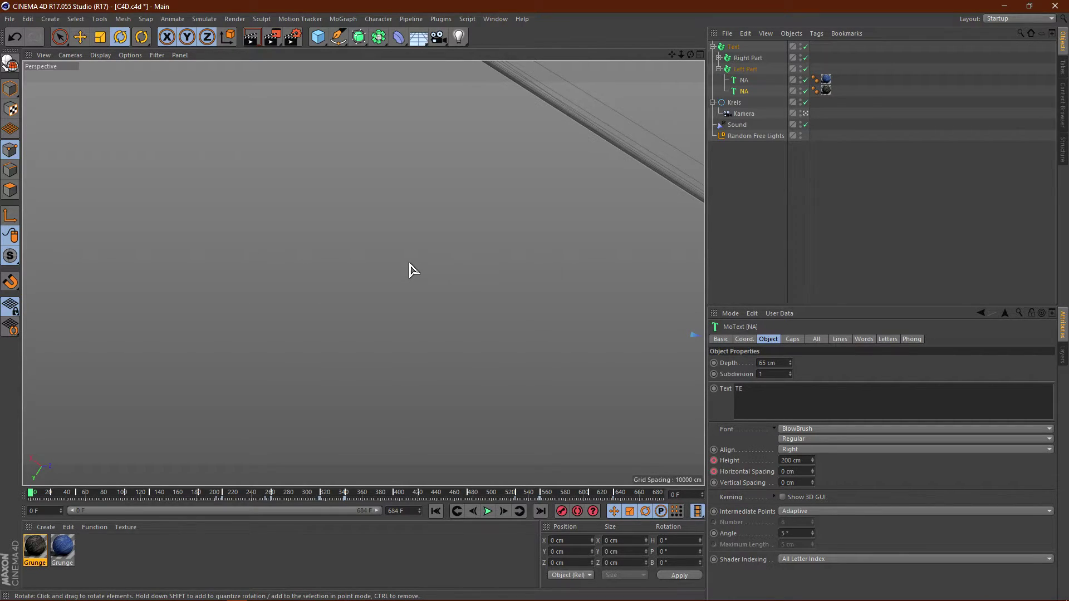
mouse_move(32, 494)
left_mouse_down()
mouse_move(356, 485)
mouse_move(316, 477)
mouse_move(29, 494)
left_mouse_up()
double_click(811, 12)
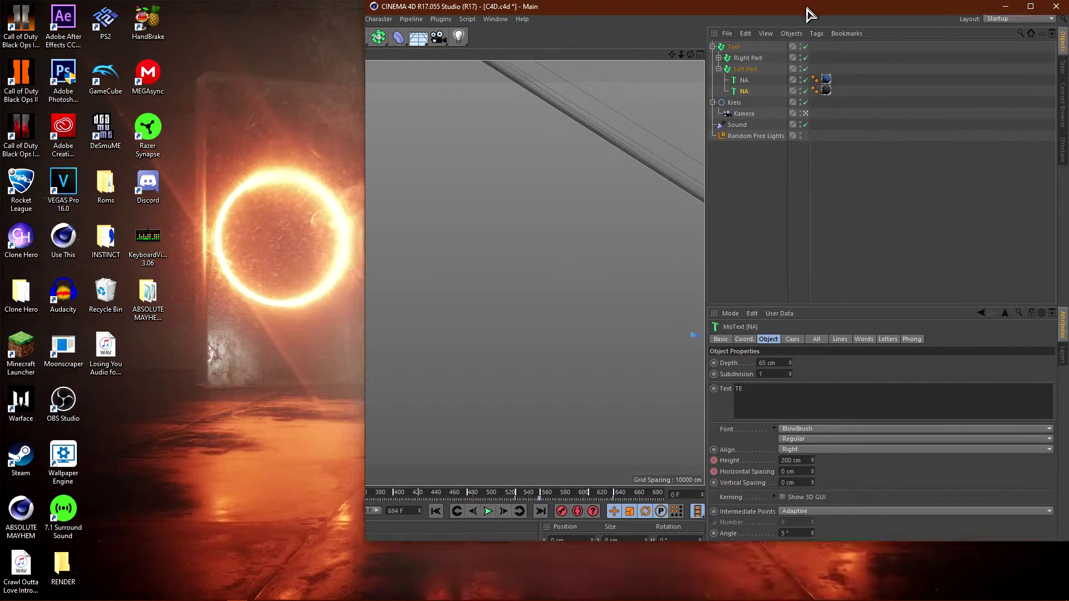
left_click_drag(757, 50, 647, 13)
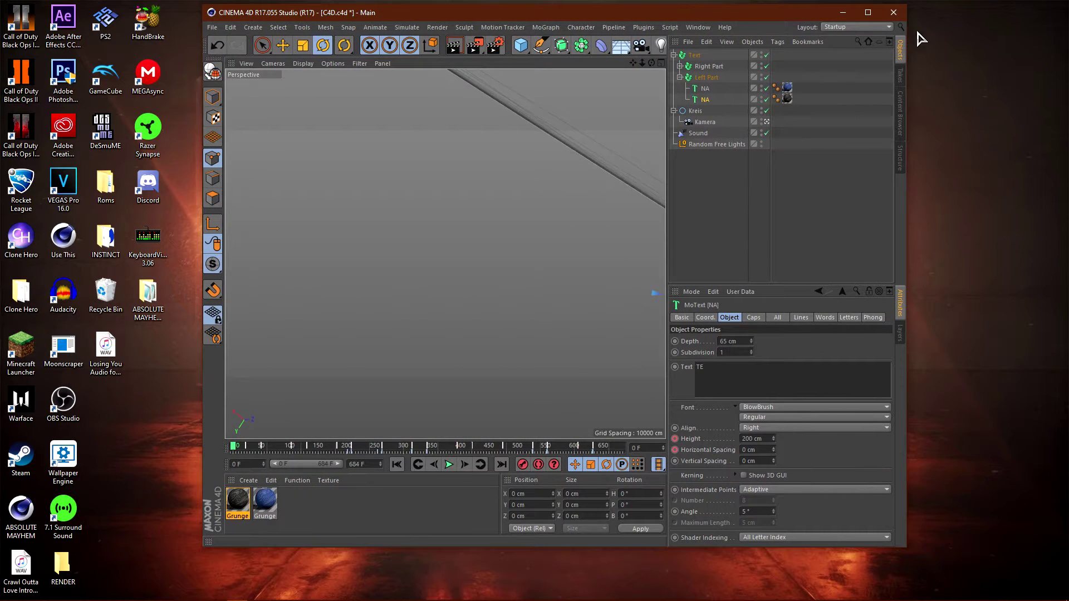
left_click(895, 13)
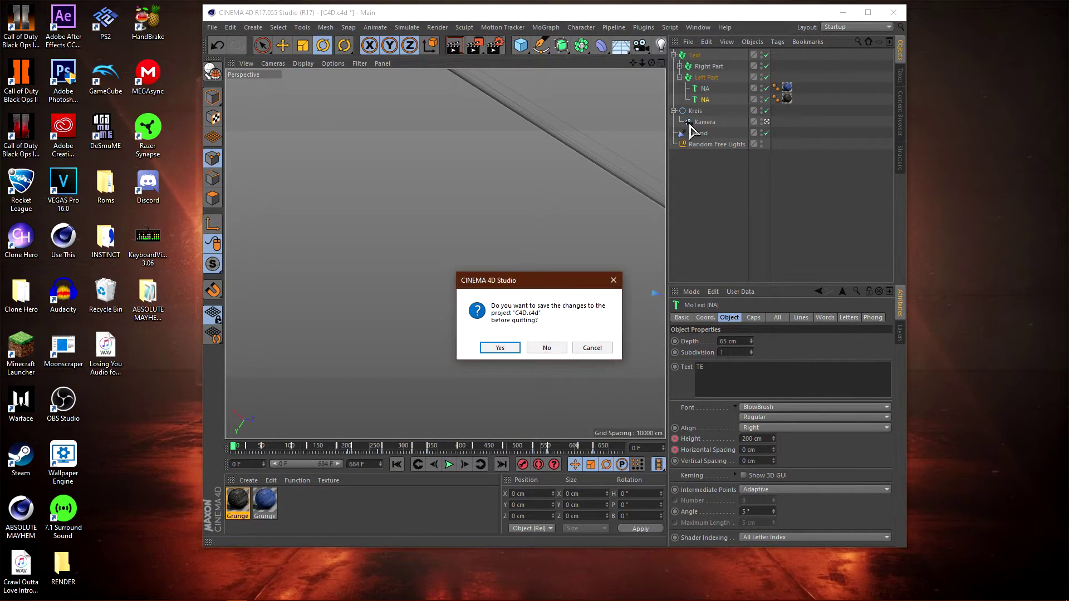
left_click(546, 348)
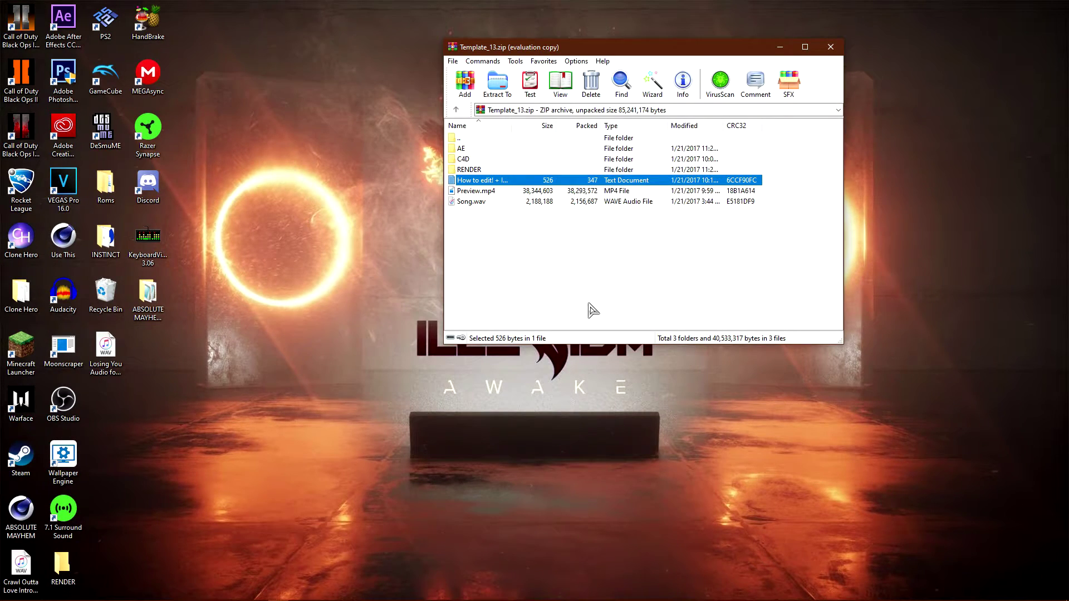
Step: Open AE.aep from the AE folder of Template_13.zip in After Effects, accepting the version conversion and missing-files notices
double_click(466, 152)
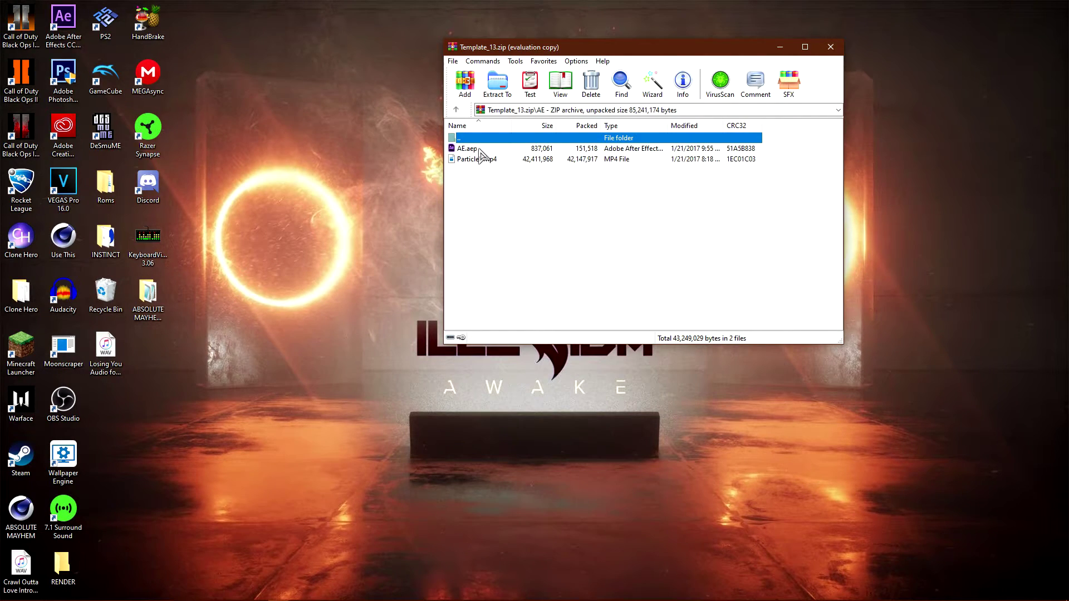
double_click(478, 149)
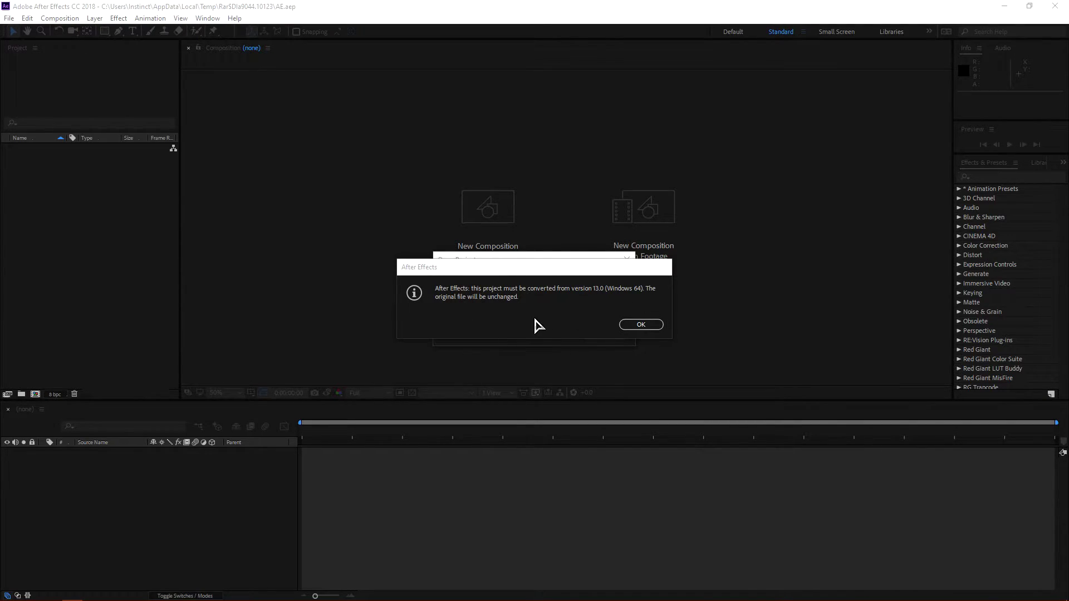
left_click(642, 326)
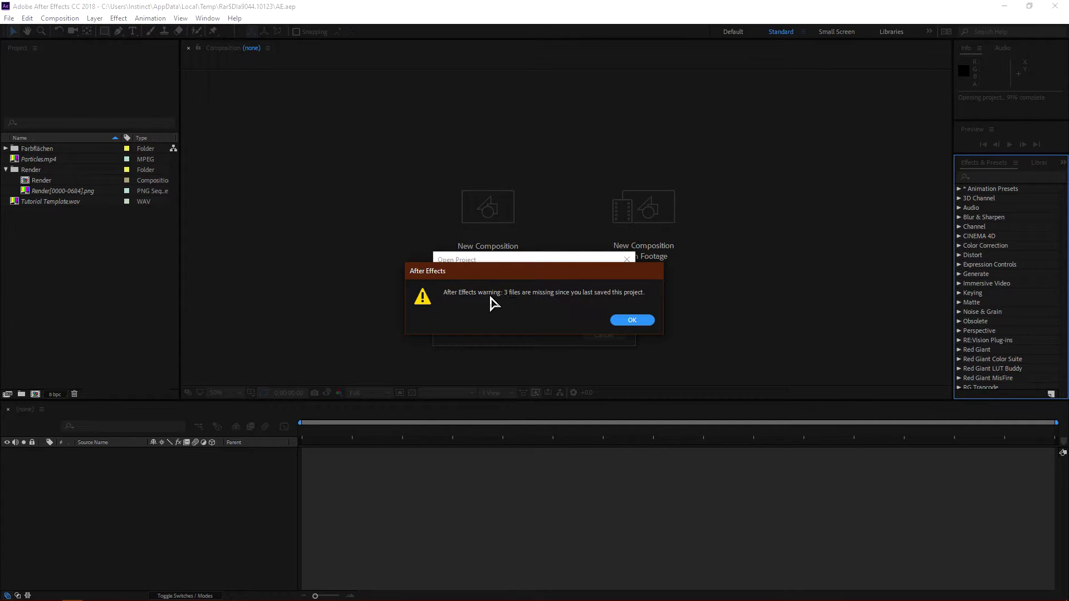
left_click(640, 321)
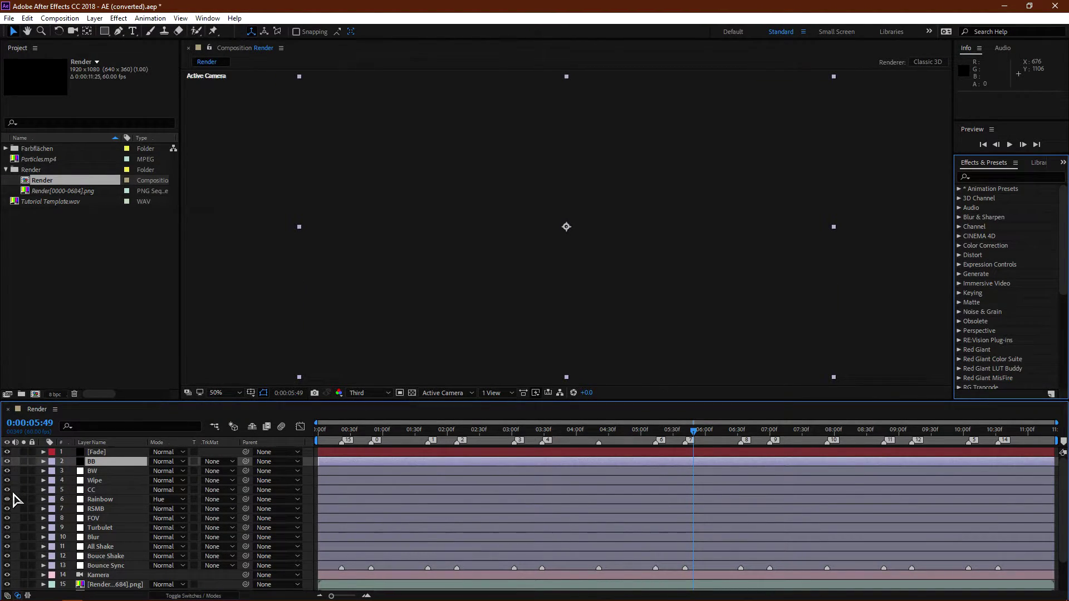
Step: Deselect all layers and set the composition's preview resolution to Quarter
key("ctrl+shift+a")
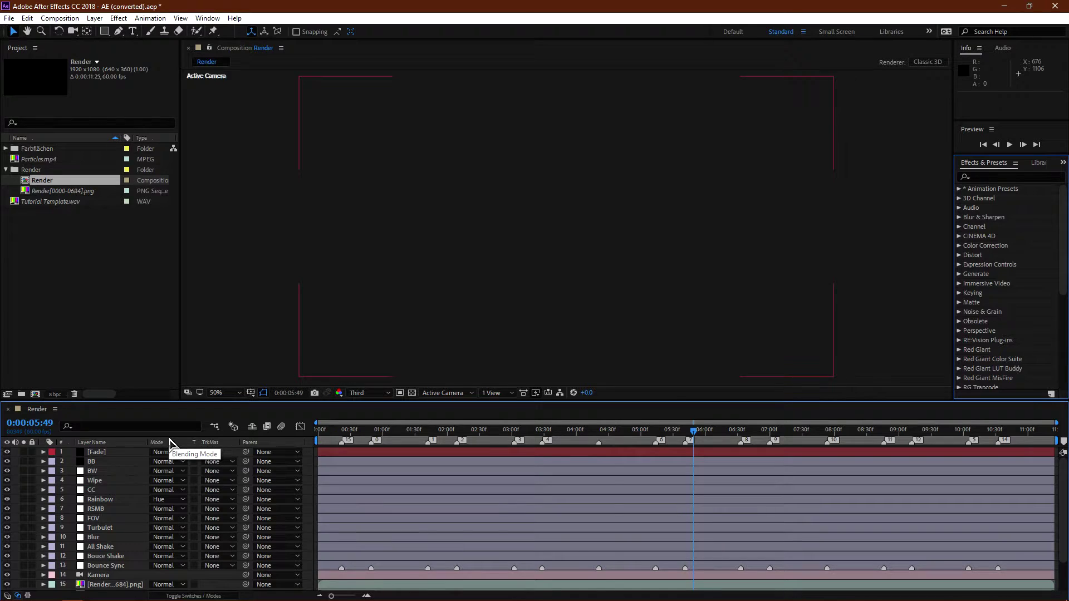
left_click(367, 394)
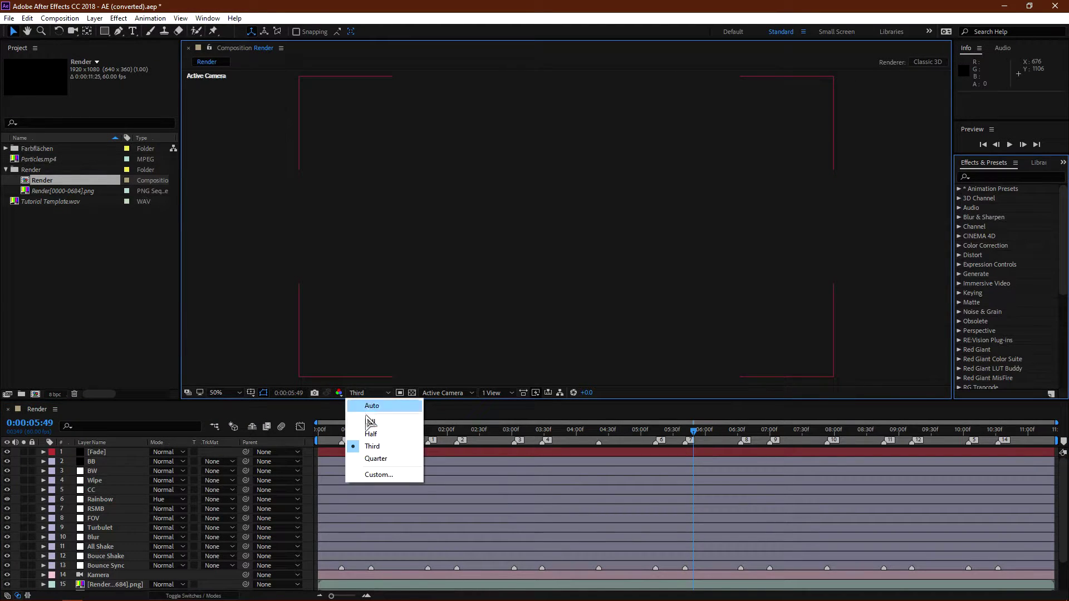
left_click(376, 459)
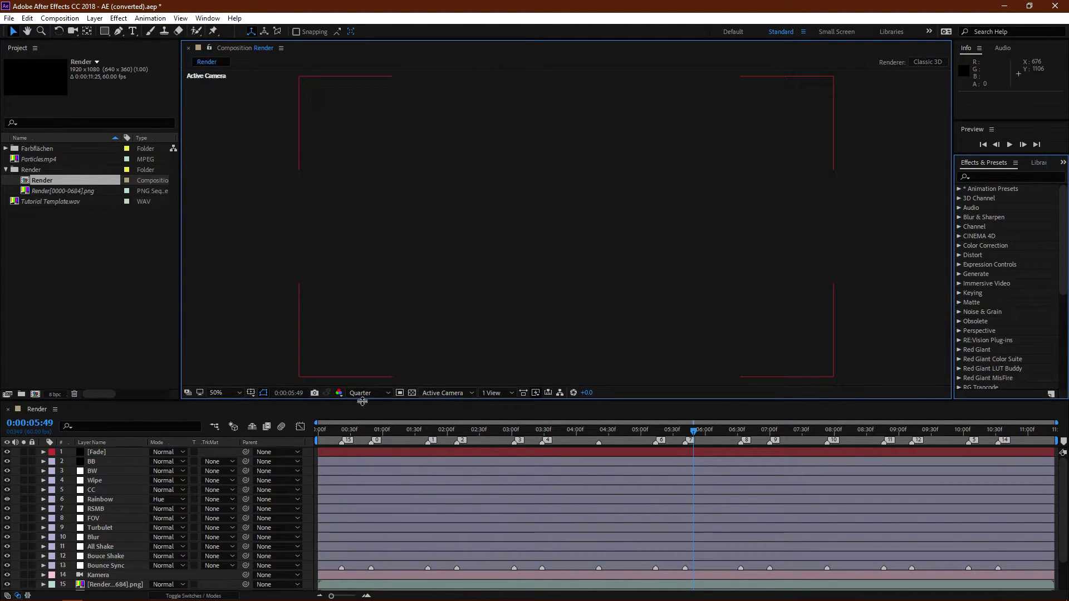
Step: Hide layers 1 to 14 of the Render composition, from Fade through Kamera
left_click_drag(6, 452, 7, 494)
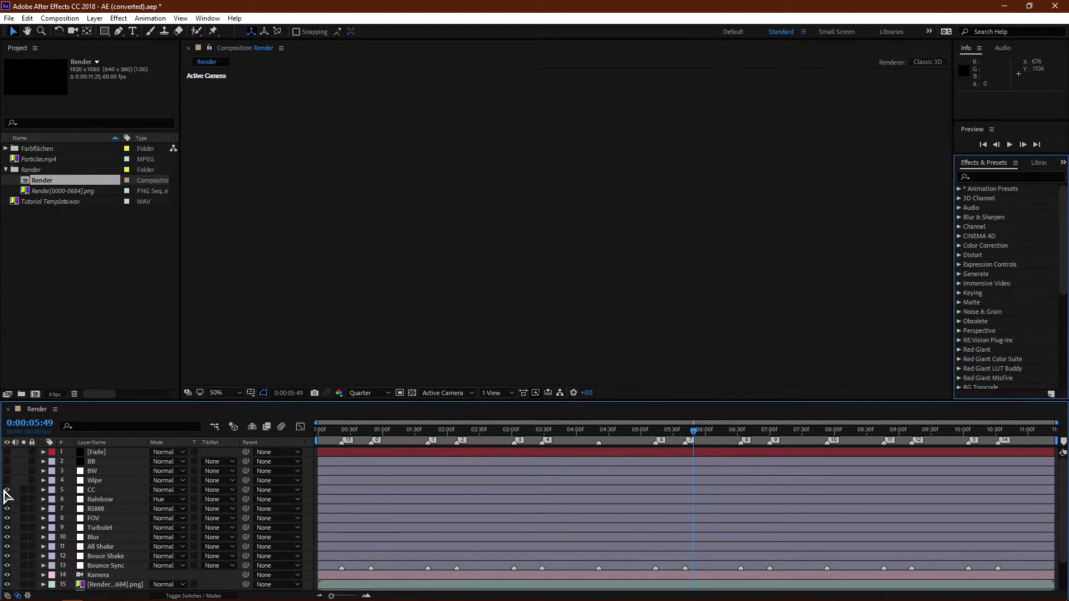
left_click_drag(8, 508, 8, 529)
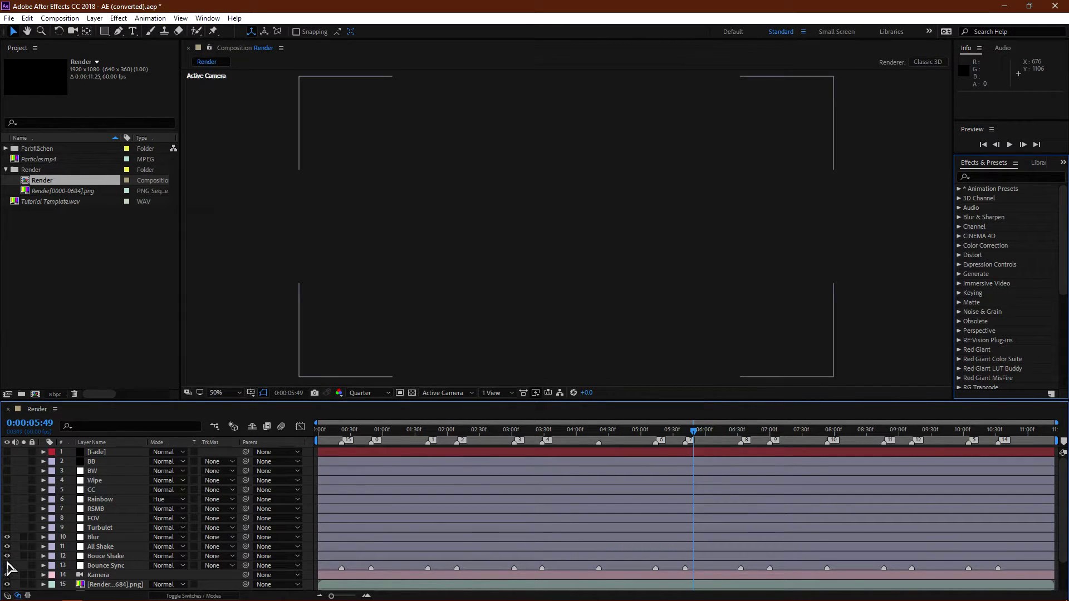
left_click_drag(7, 537, 10, 577)
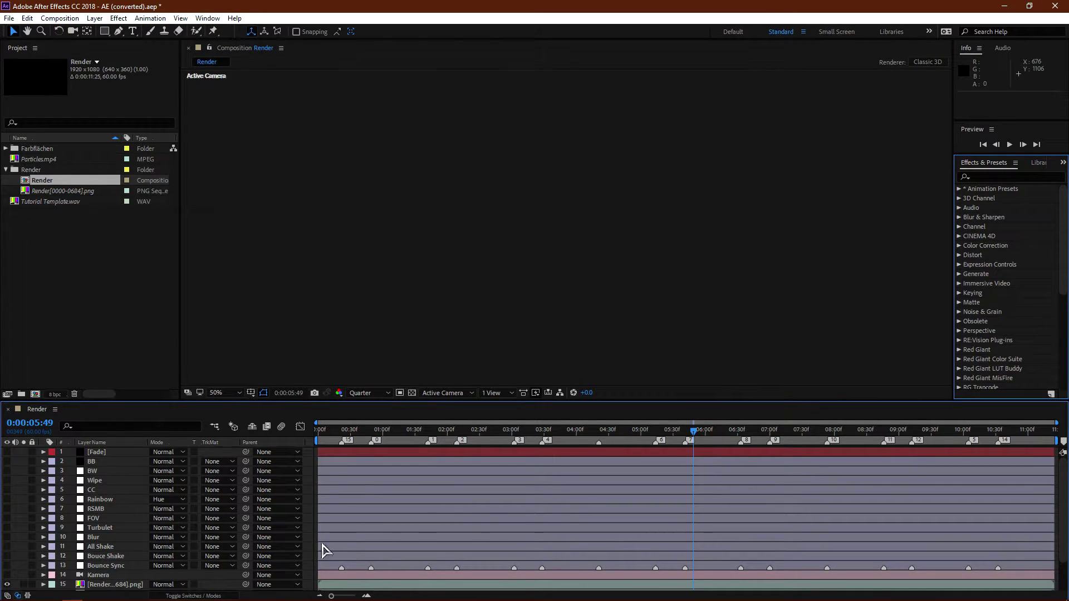
scroll(174, 508, "down", 2)
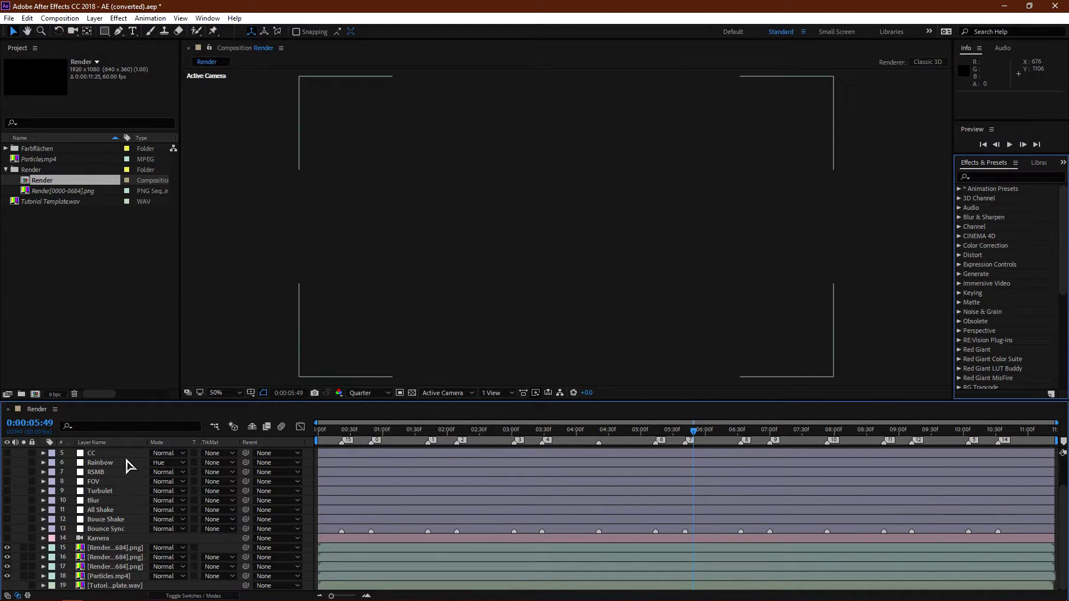
Step: Collapse the Render folder in the project, move the current time to 0:00:04:43, and select Particles.mp4
left_click(6, 170)
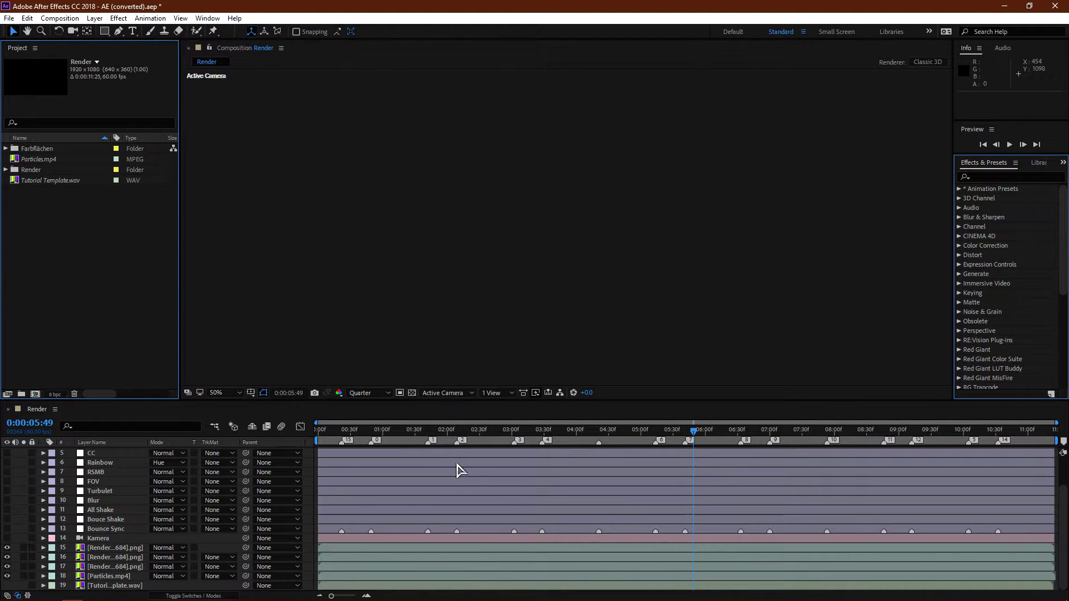
left_click_drag(701, 437, 581, 437)
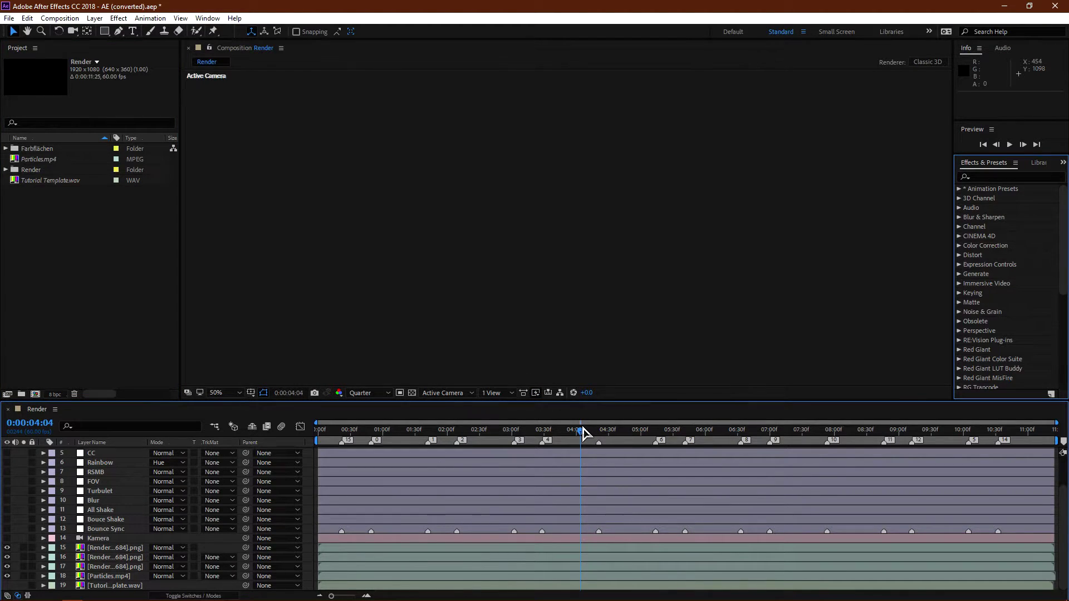
left_click(622, 433)
left_click(39, 159)
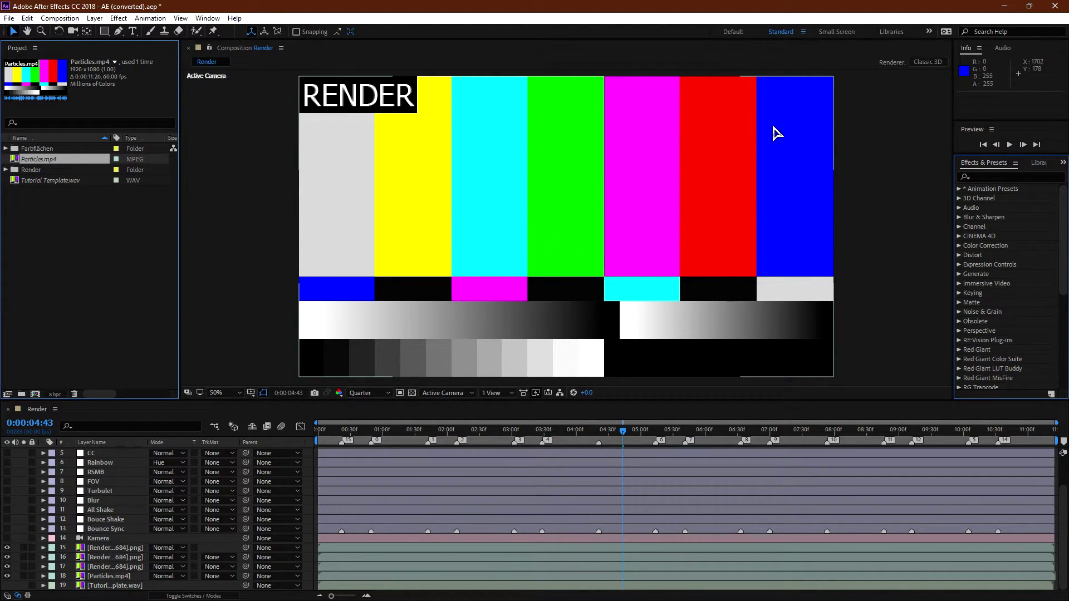
Step: Switch to the Template_13.zip archive, extract its AE folder and Song.wav onto the desktop, and close the archive
left_click(1004, 5)
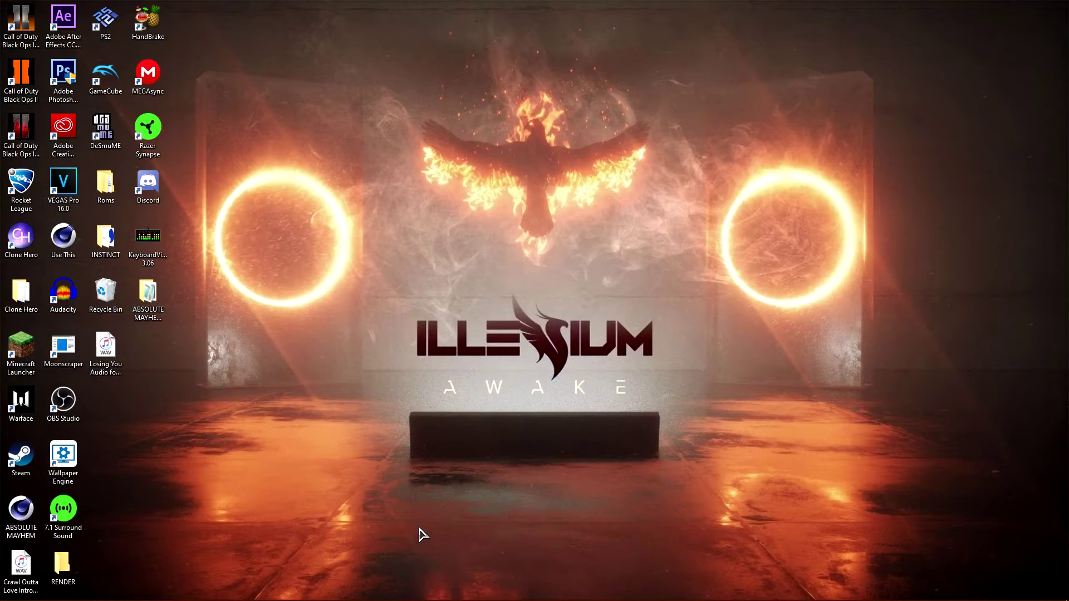
left_click(286, 566)
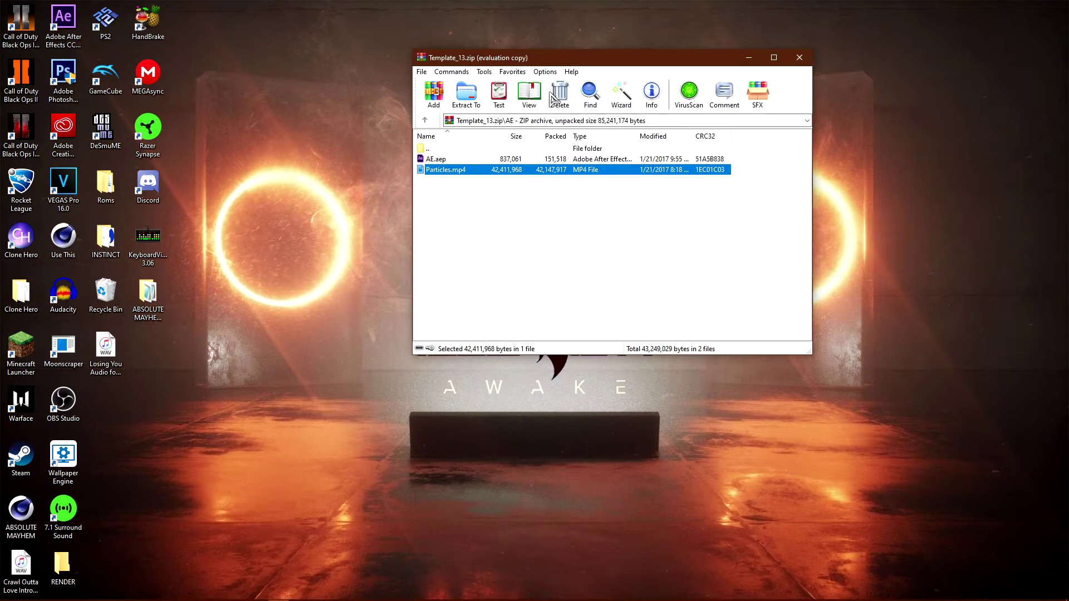
double_click(441, 150)
left_click_drag(444, 162, 380, 236)
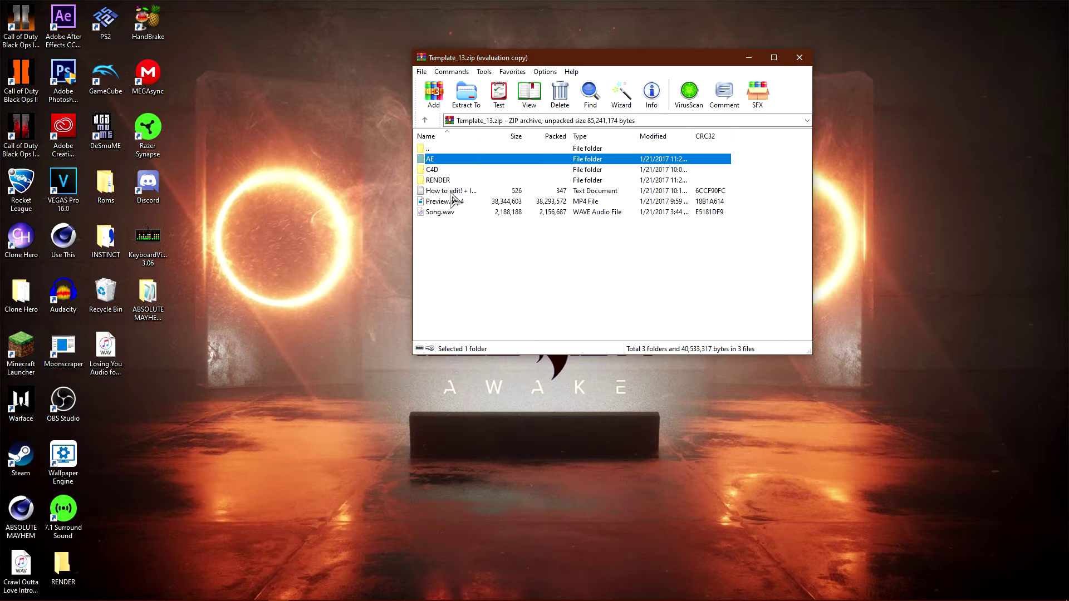
left_click(444, 213, "ctrl")
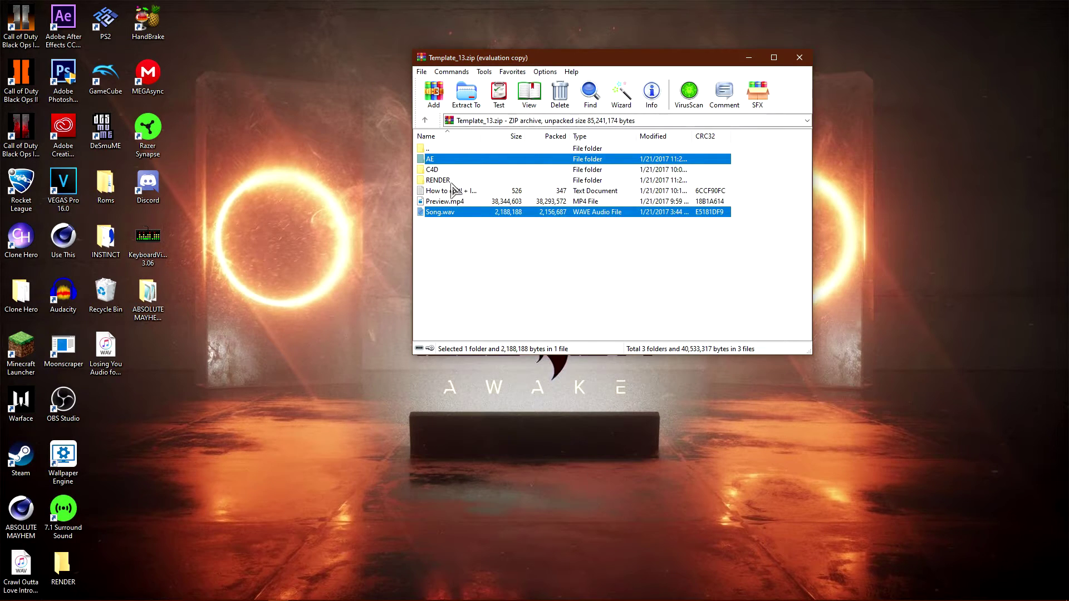
left_click_drag(294, 290, 294, 290)
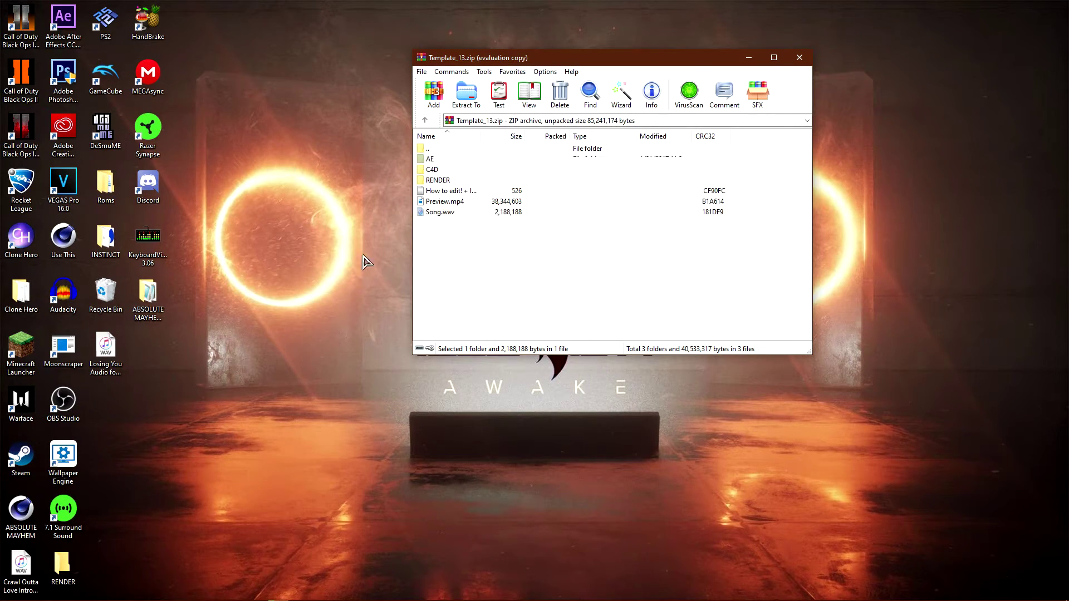
left_click(800, 57)
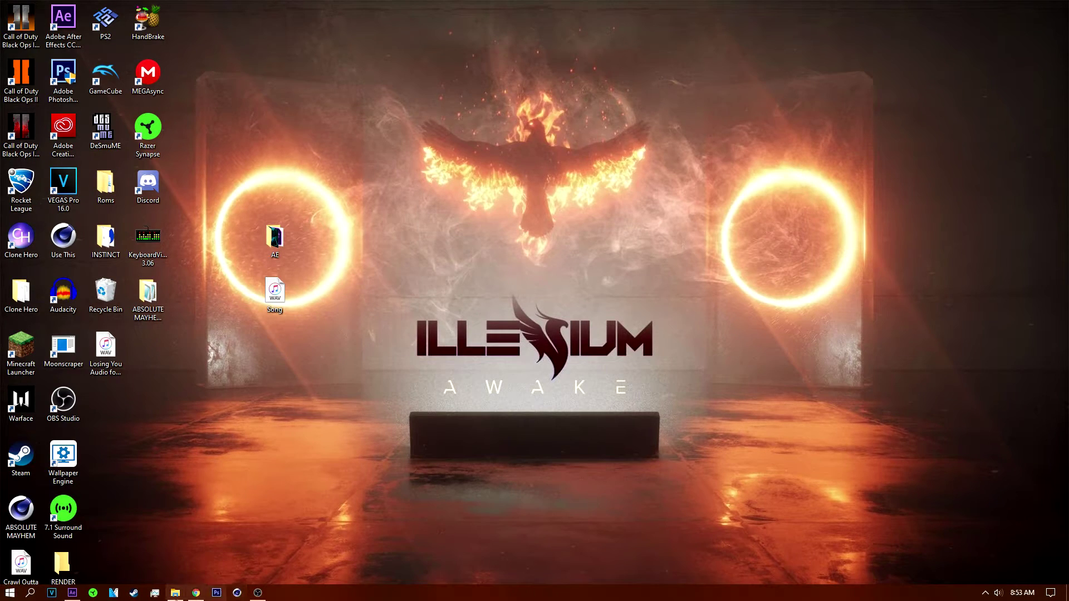
Step: Return to After Effects and replace the missing Particles.mp4 footage with the Particles file from the AE folder on the Desktop
left_click(72, 592)
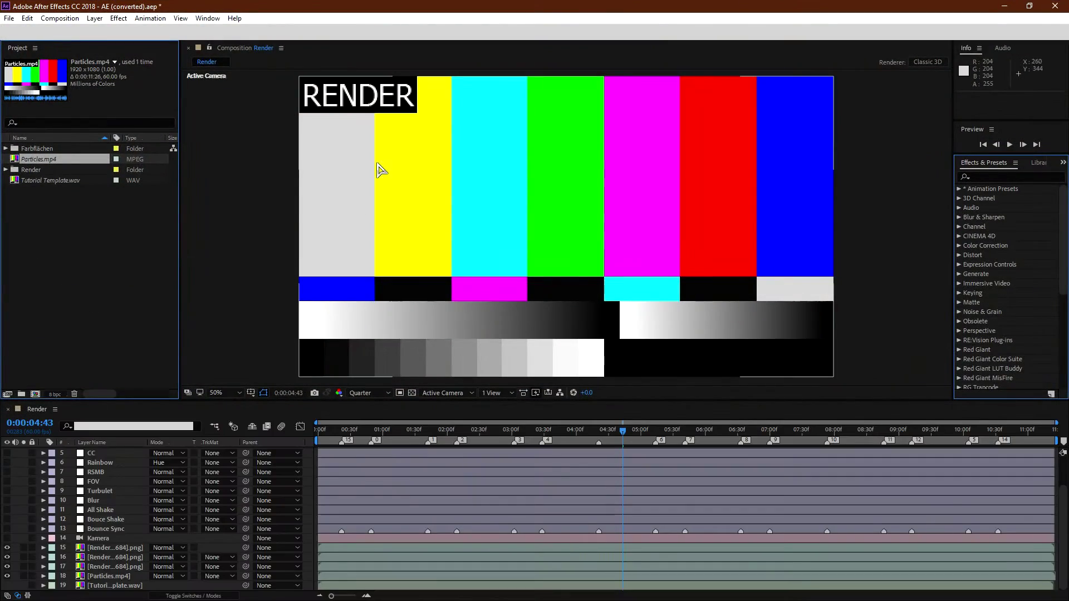
right_click(47, 160)
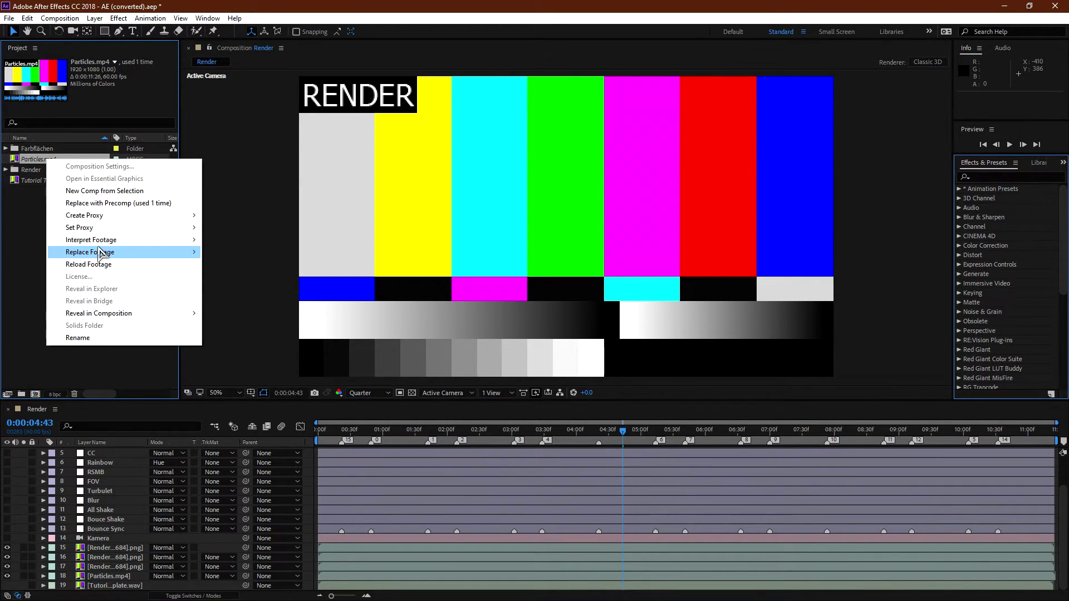
mouse_move(100, 252)
left_click(229, 252)
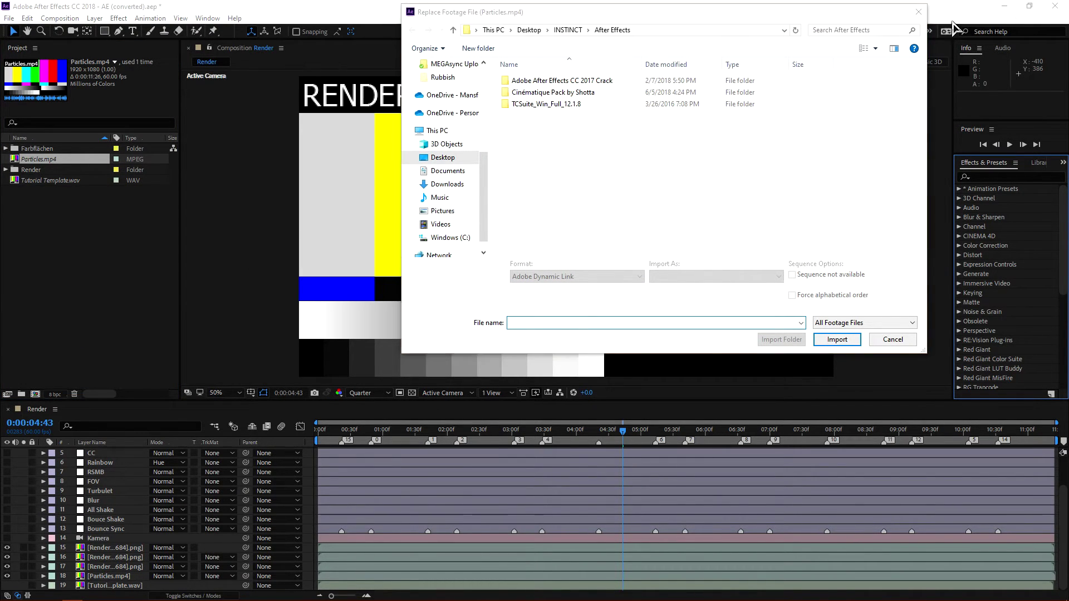
left_click(529, 30)
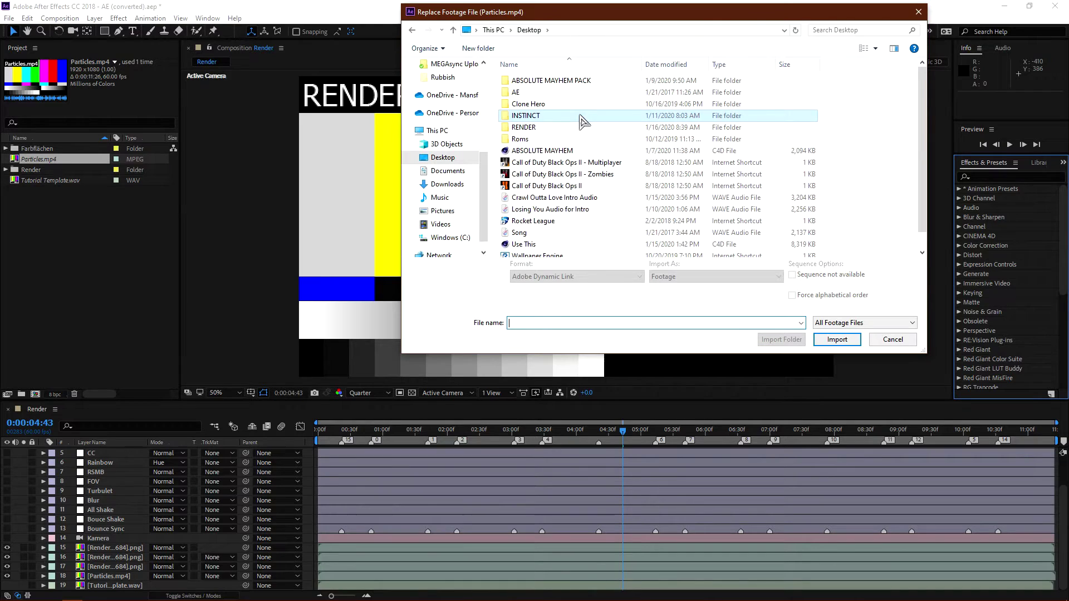
double_click(545, 92)
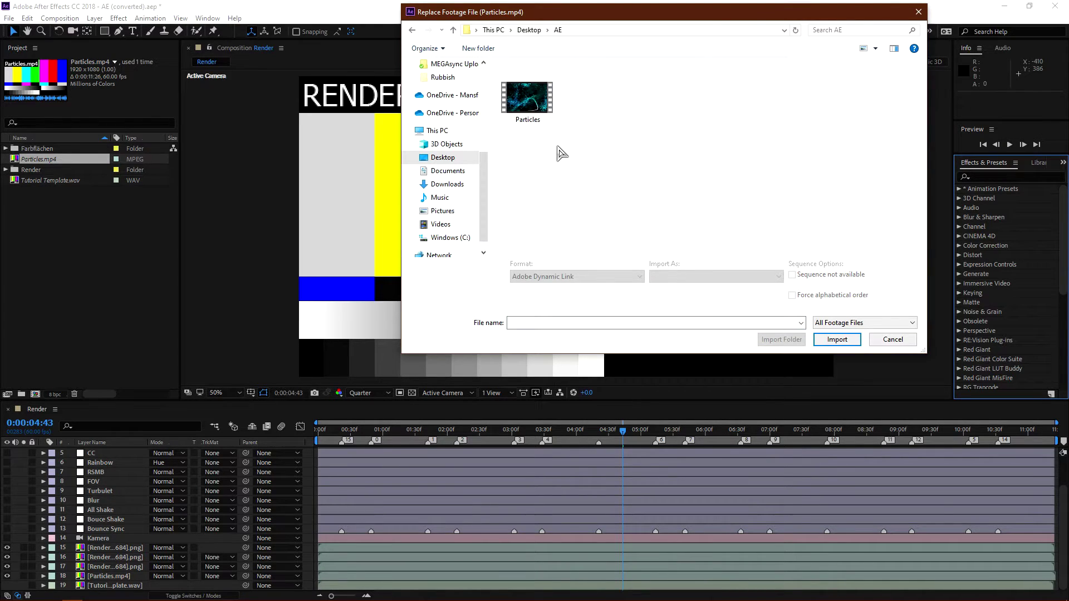
double_click(528, 98)
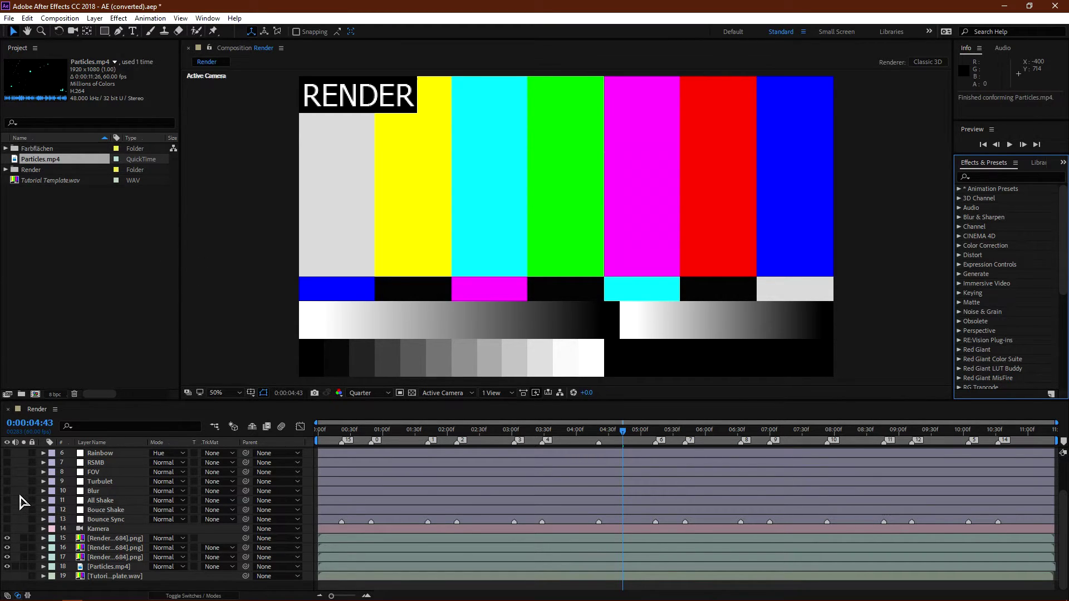
Step: Replace the missing Tutorial Template.wav footage with the Song audio file from the Desktop
scroll(21, 526, "up", 1)
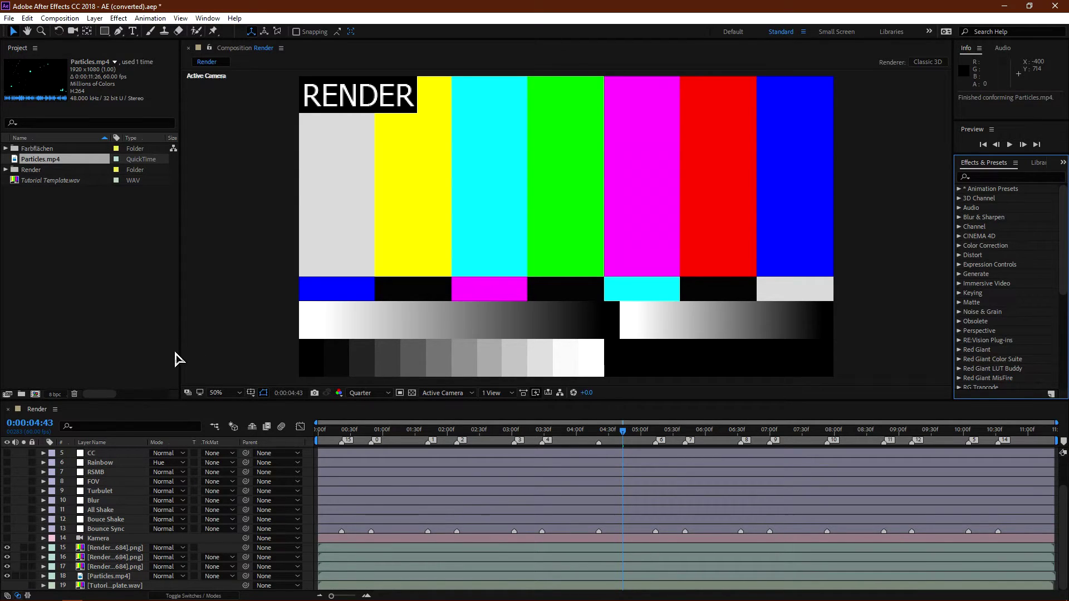
left_click(40, 180)
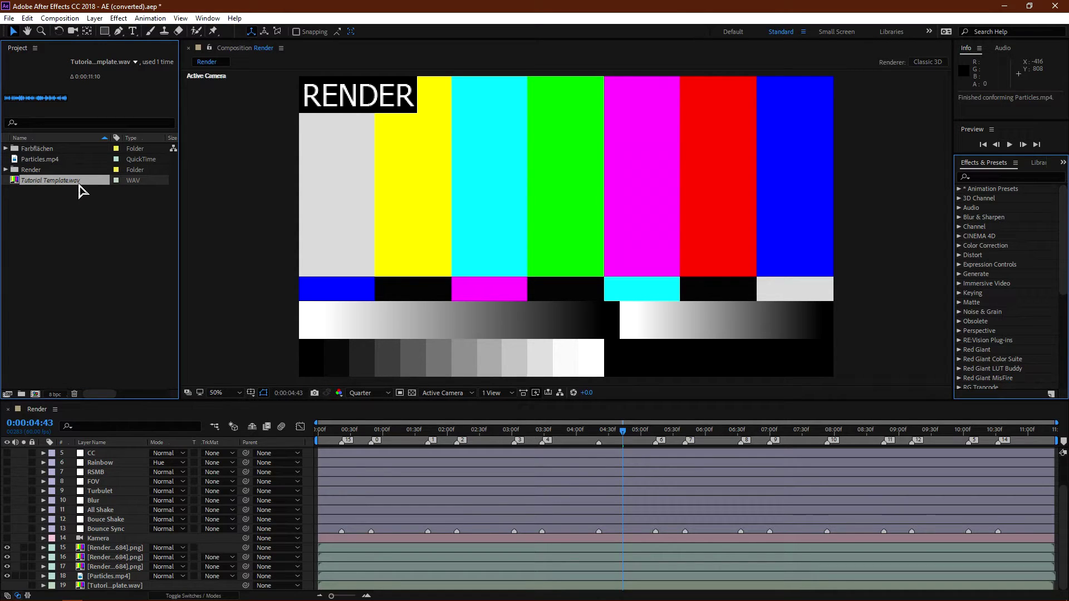
right_click(40, 180)
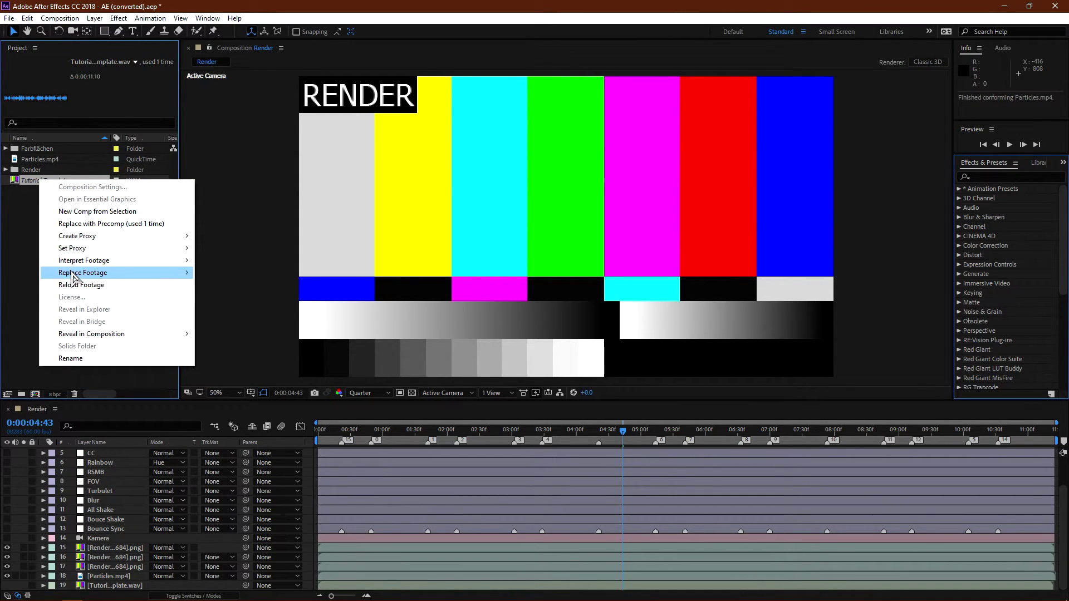
mouse_move(86, 275)
left_click(230, 272)
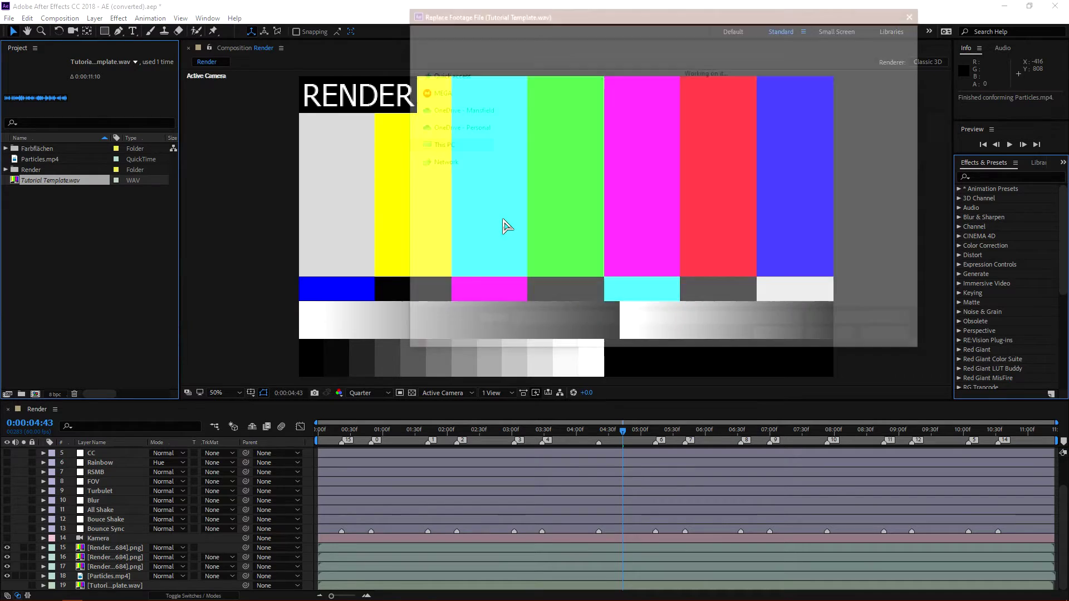
left_click(529, 30)
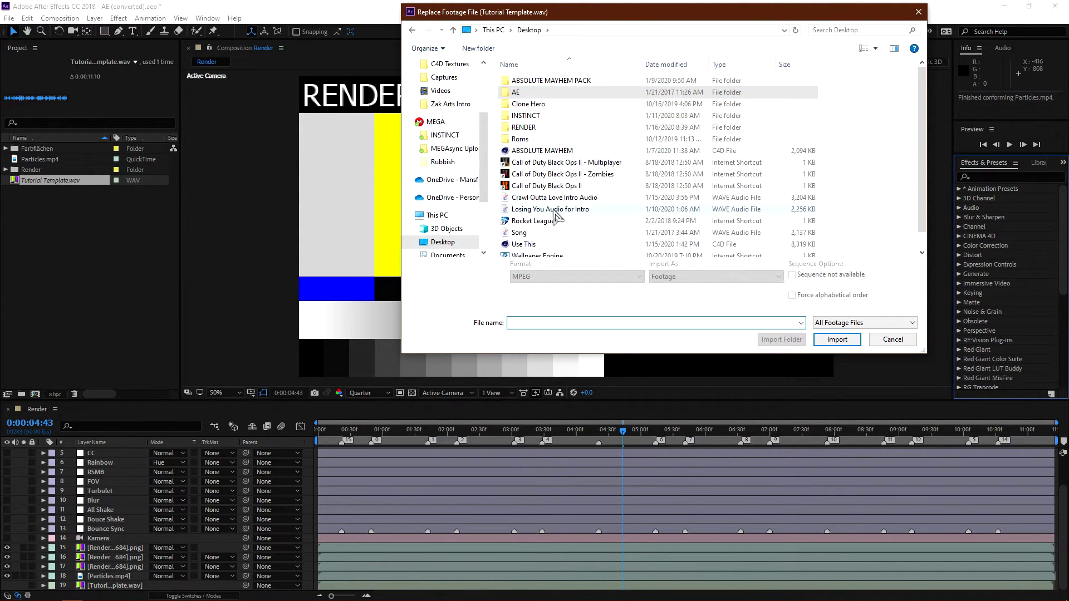
scroll(554, 216, "down", 1)
double_click(536, 222)
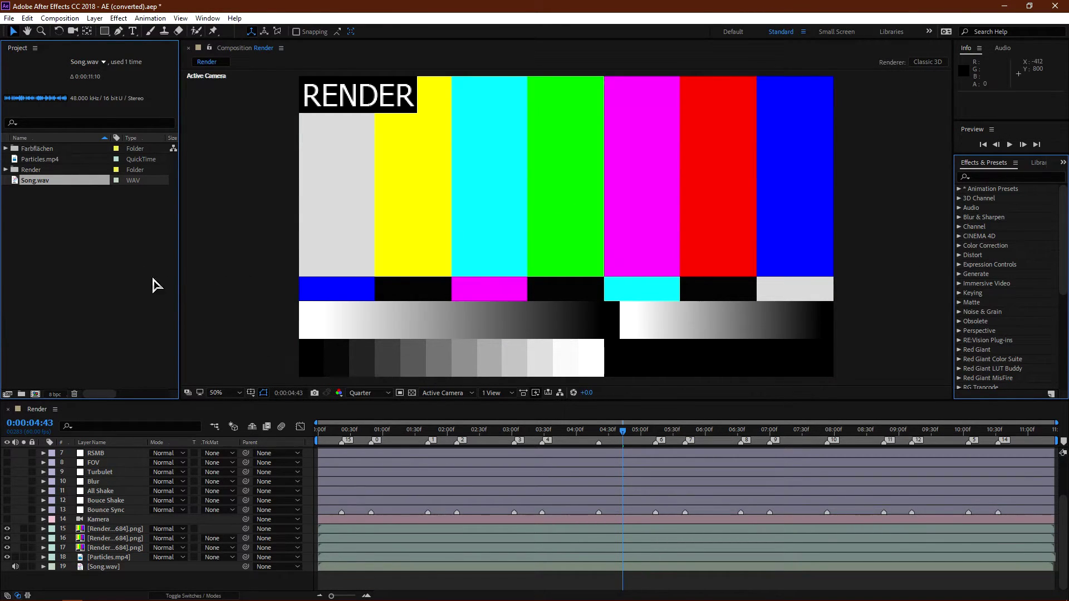
Step: Expand the Render folder in the project and start replacing the missing Render[0000-0684].png footage with a file
left_click(5, 169)
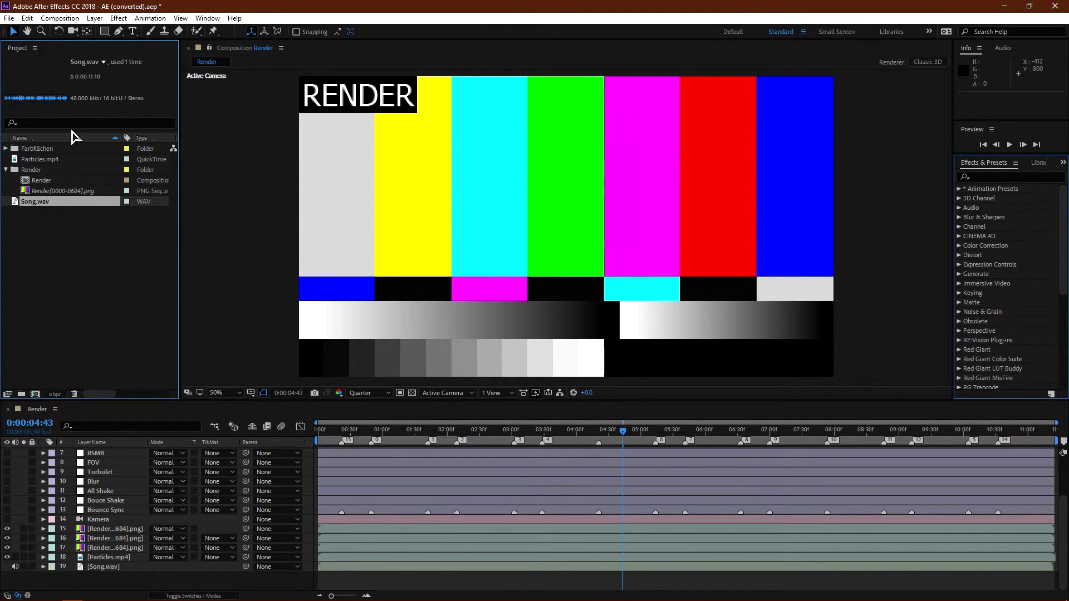
left_click(37, 192)
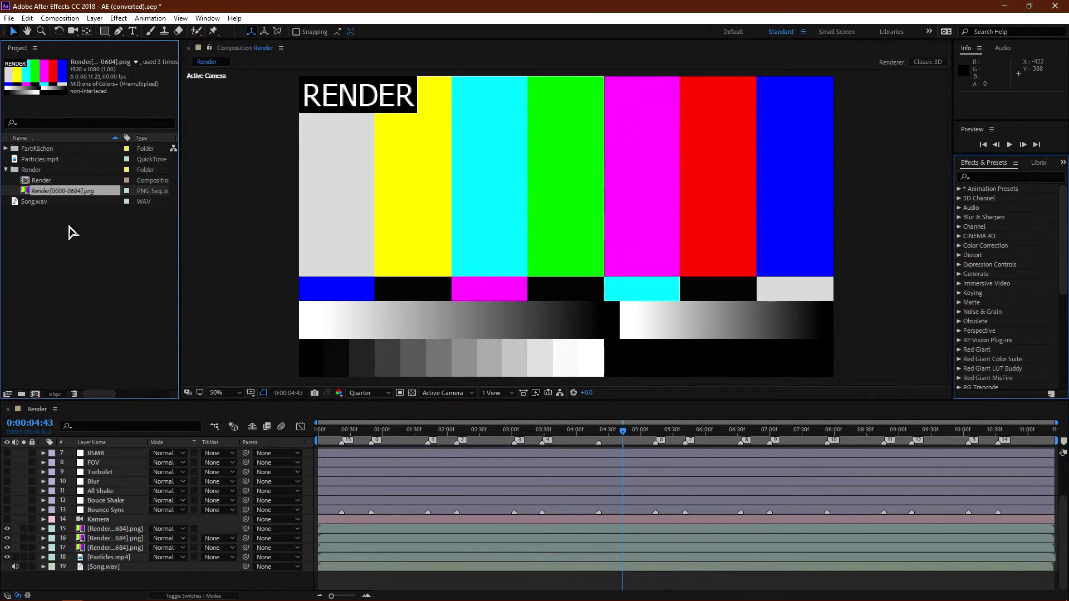
right_click(57, 193)
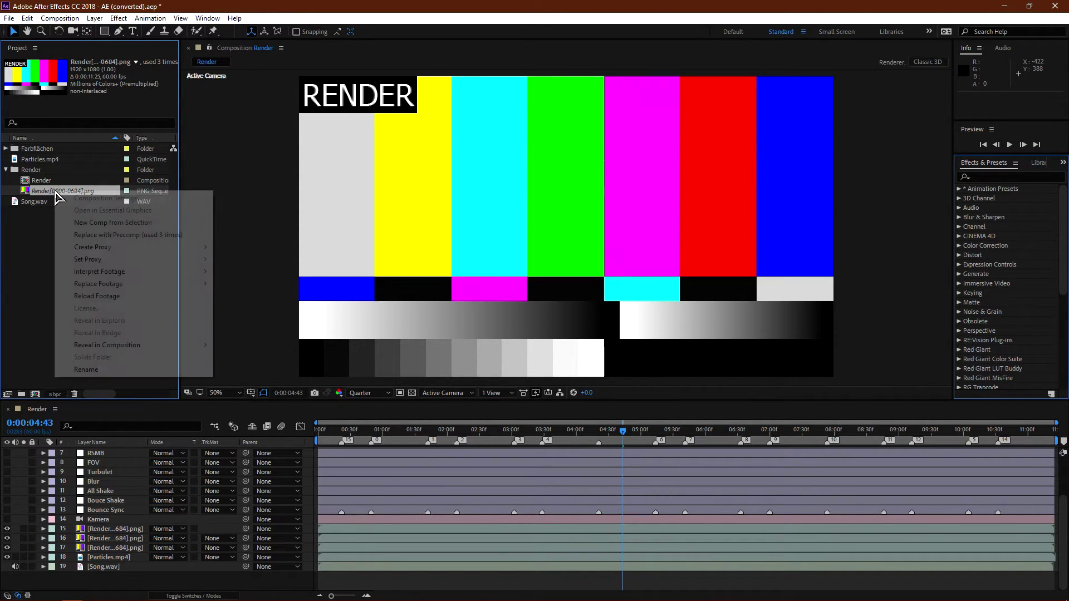
mouse_move(128, 284)
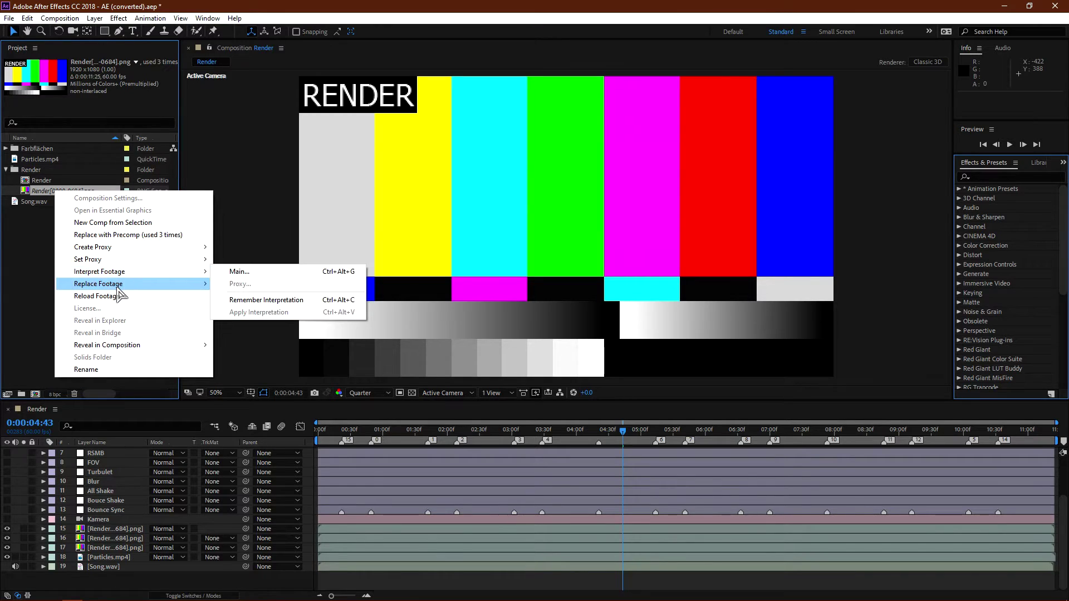
left_click(268, 285)
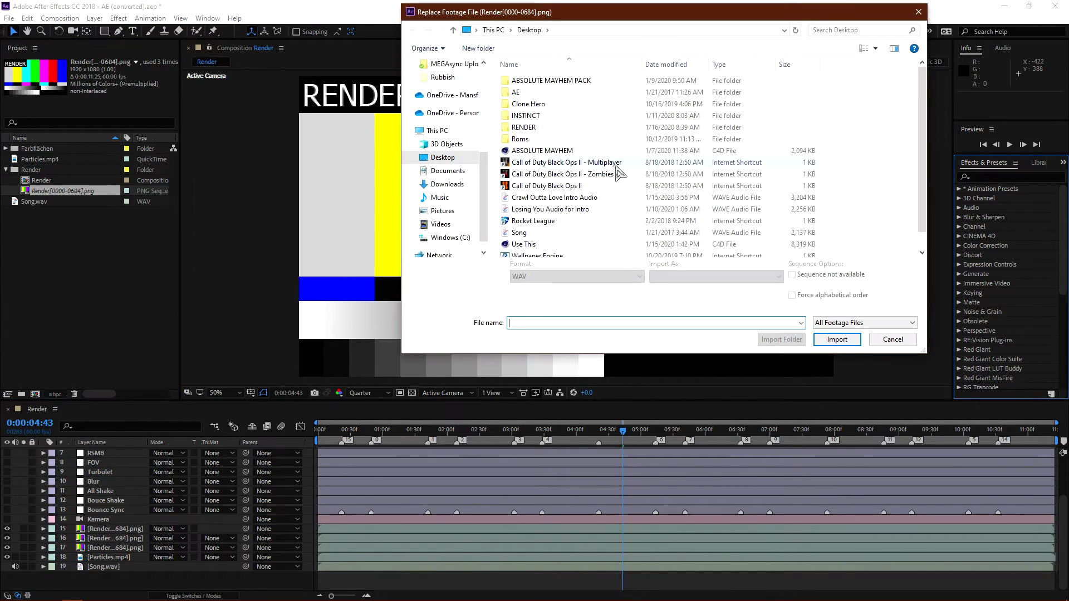
double_click(526, 127)
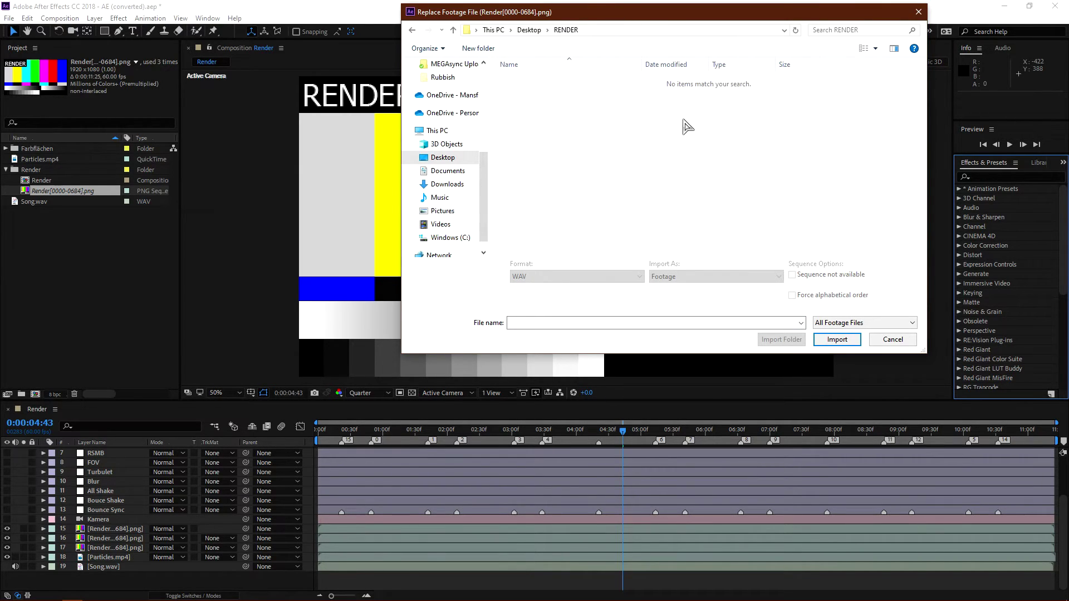
left_click_drag(682, 16, 642, 24)
left_click(491, 37)
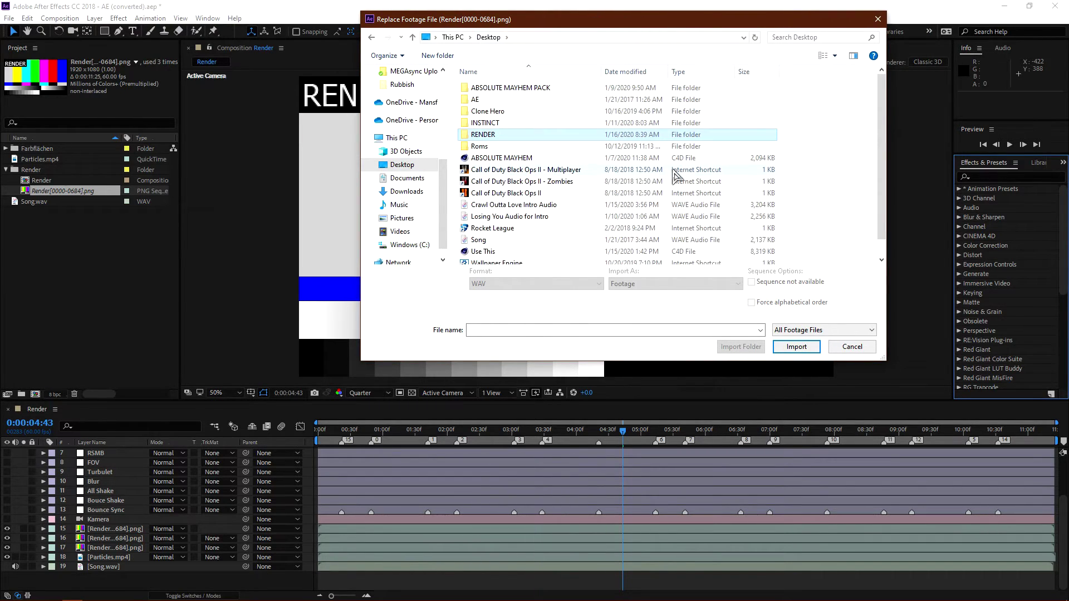
Step: Import all frames from the Desktop's INSTINCT > Cinema 4D > Instinct's Say It Intro > RENDER folder as a PNG sequence for the replacement
double_click(504, 124)
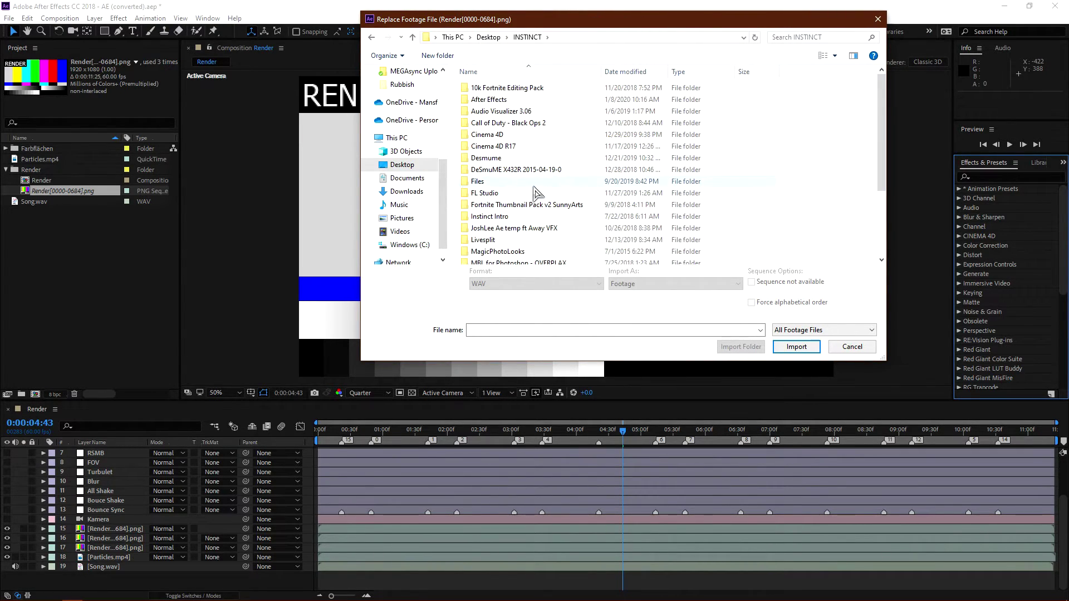
scroll(513, 231, "down", 1)
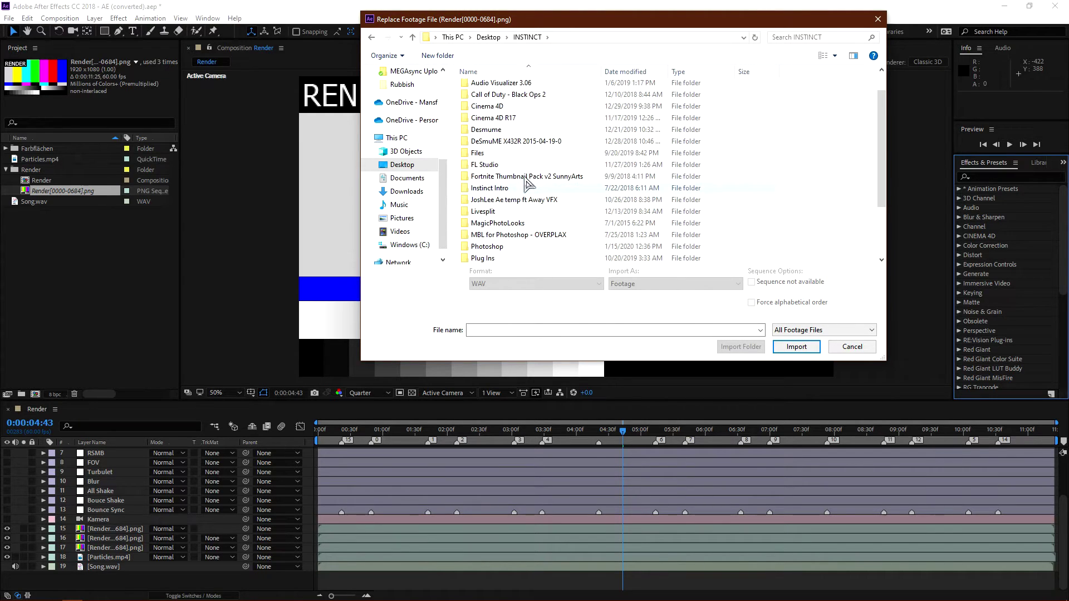
double_click(526, 107)
double_click(509, 187)
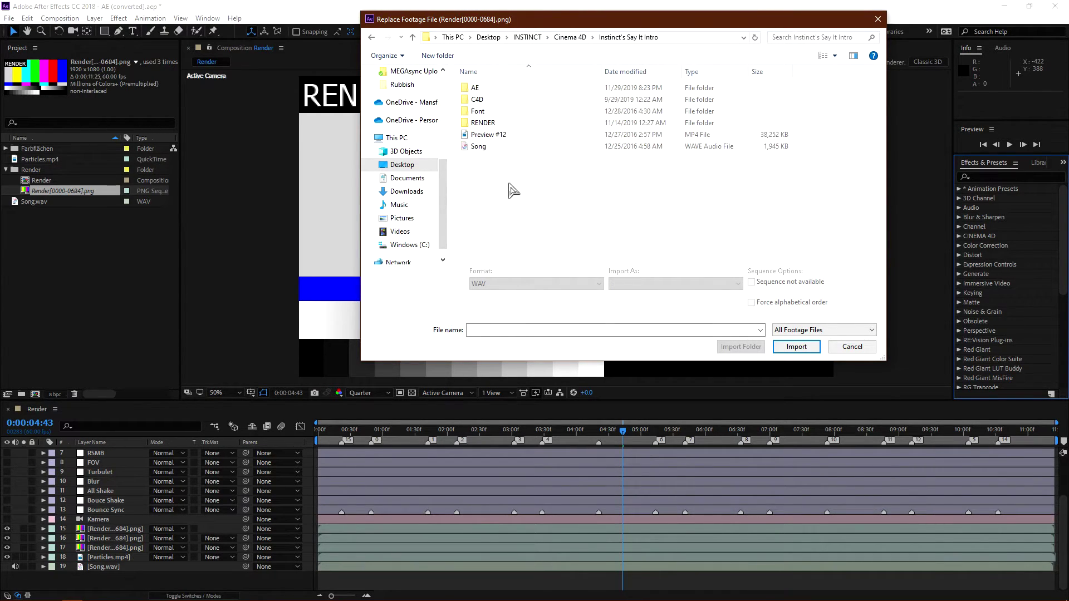
double_click(503, 124)
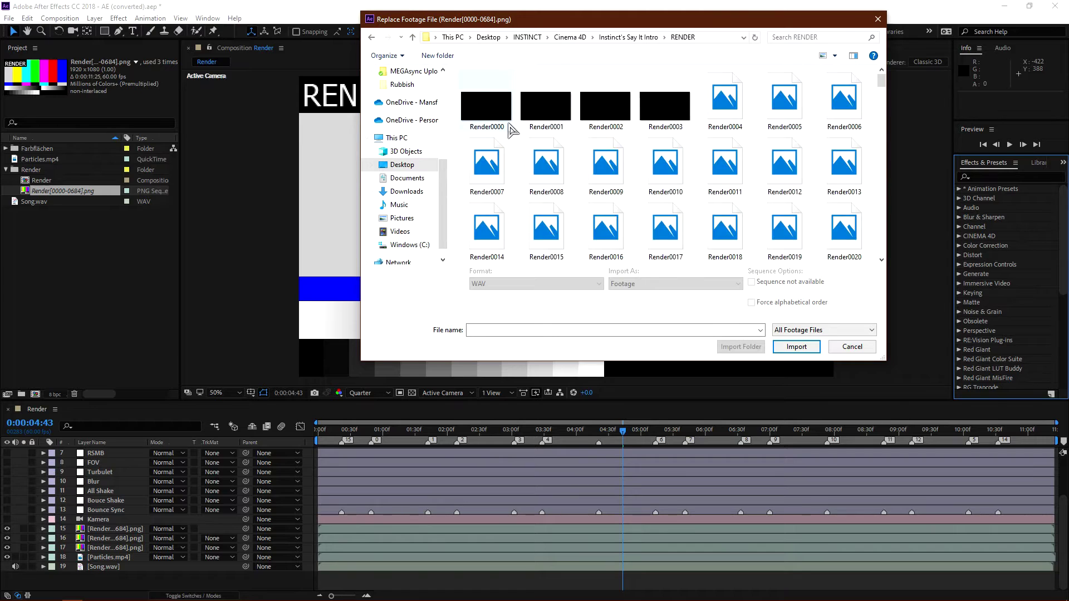
left_click(510, 125)
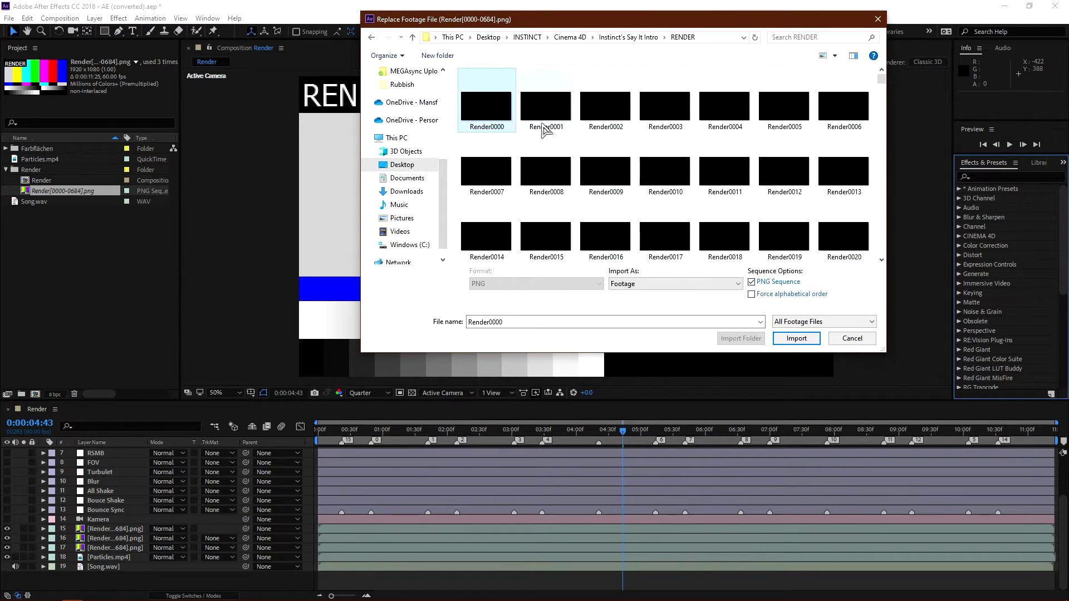
left_click_drag(881, 78, 882, 136)
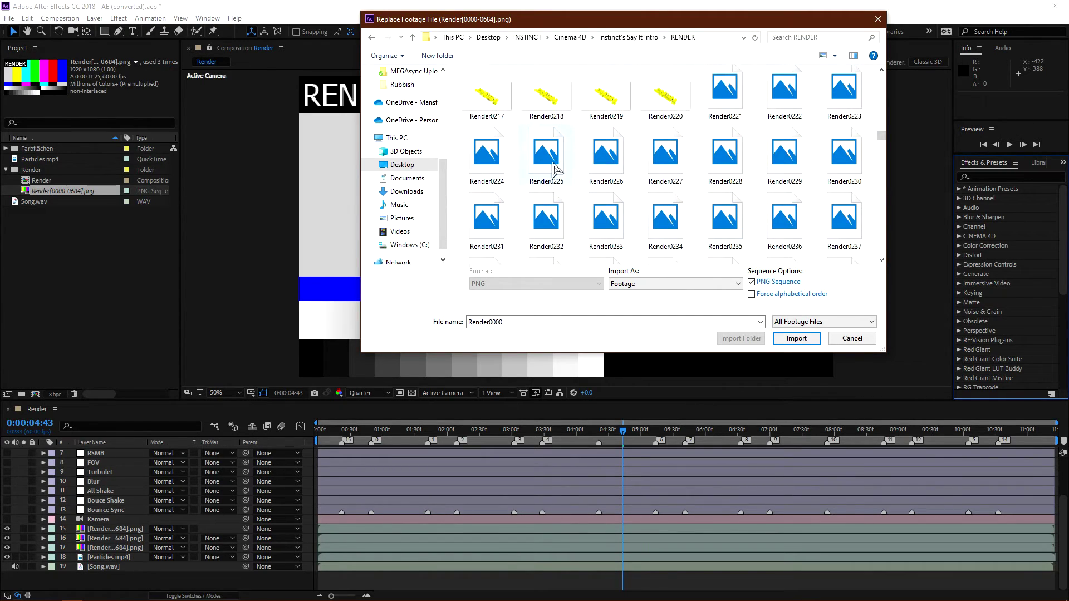
left_click_drag(882, 135, 884, 75)
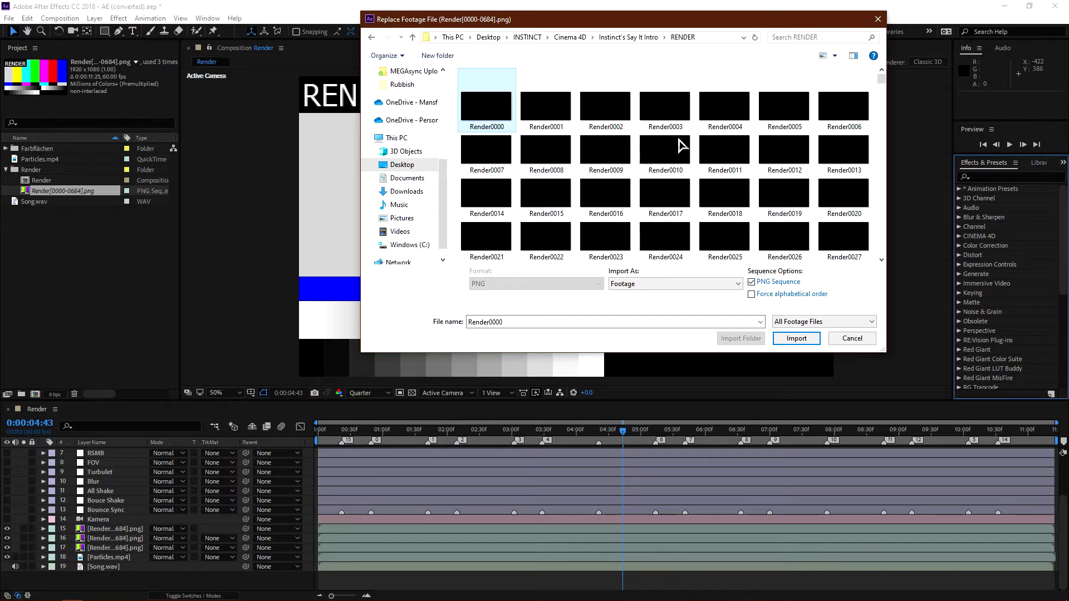
key("ctrl+a")
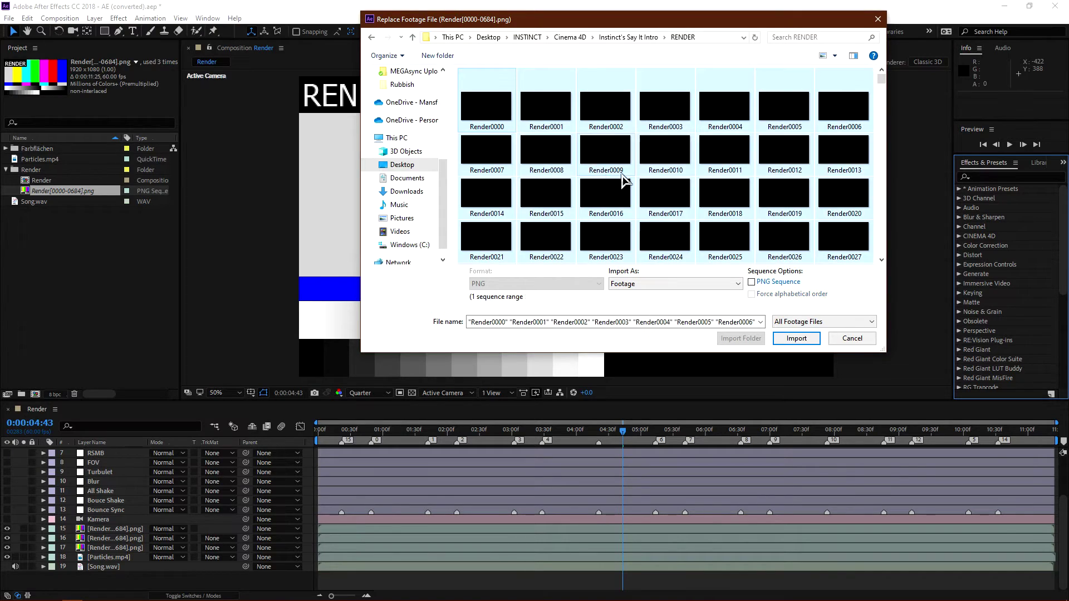
left_click(752, 283)
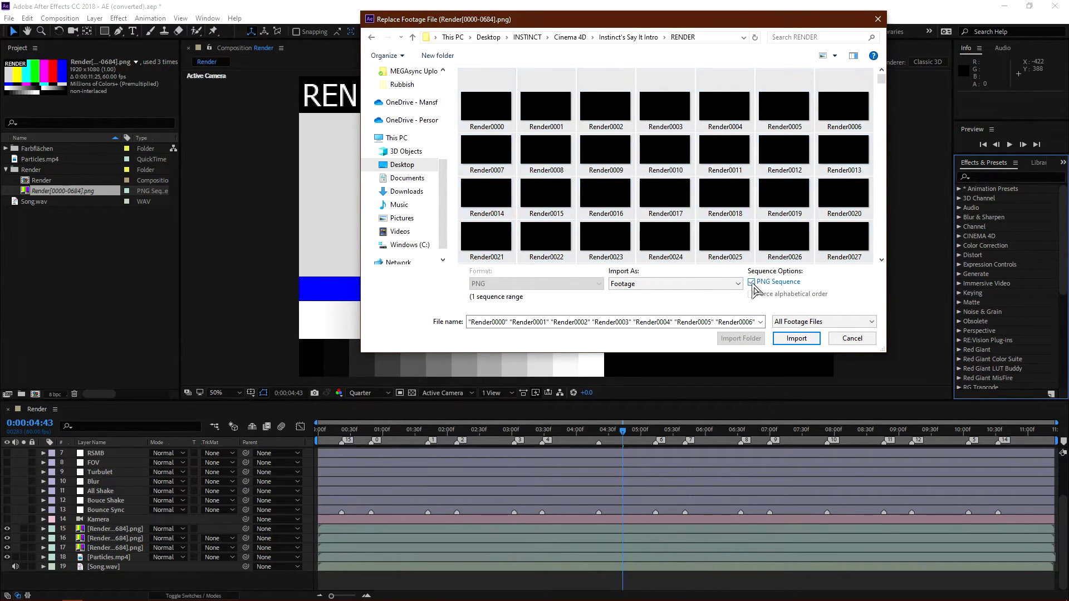
left_click(797, 339)
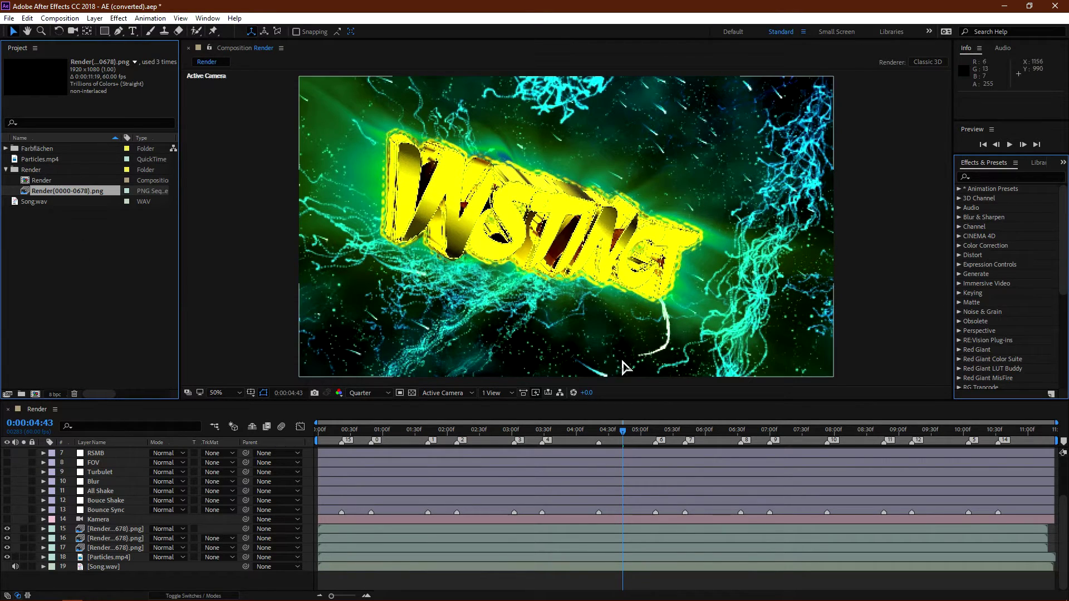
Step: Scrub through and briefly play the Render composition between its start and 0:00:05:09 to examine the relinked intro animation
left_click_drag(626, 440, 579, 441)
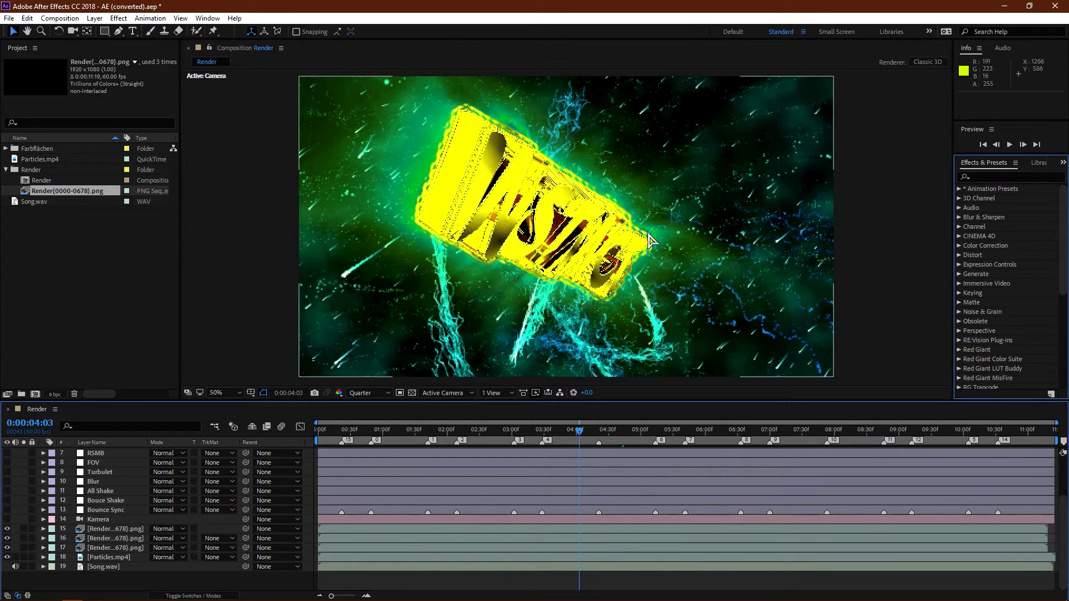
left_click_drag(579, 439, 323, 470)
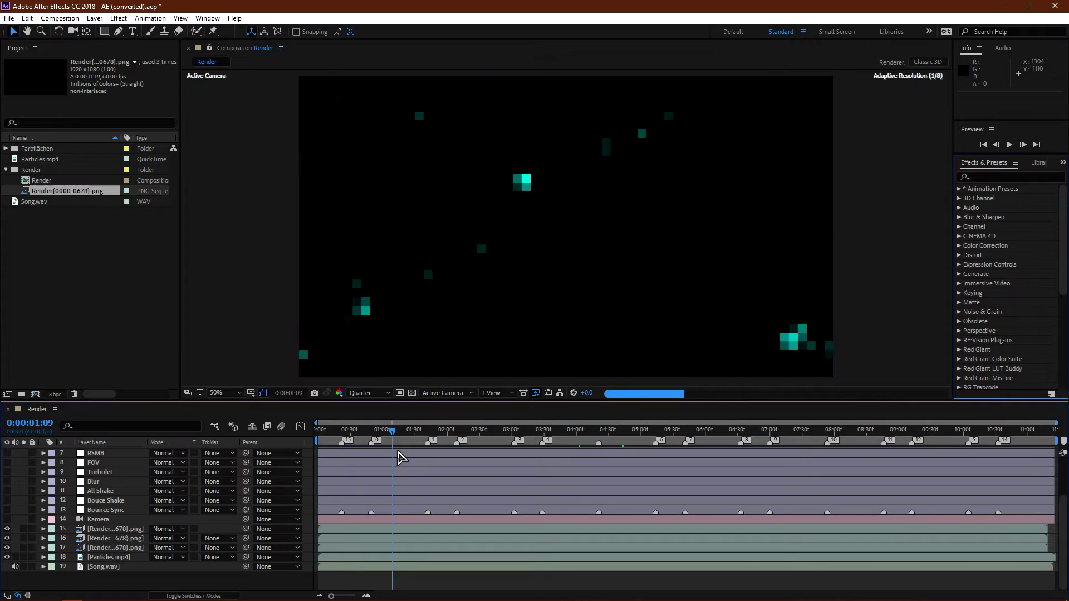
left_click(403, 434)
left_click_drag(403, 433, 312, 437)
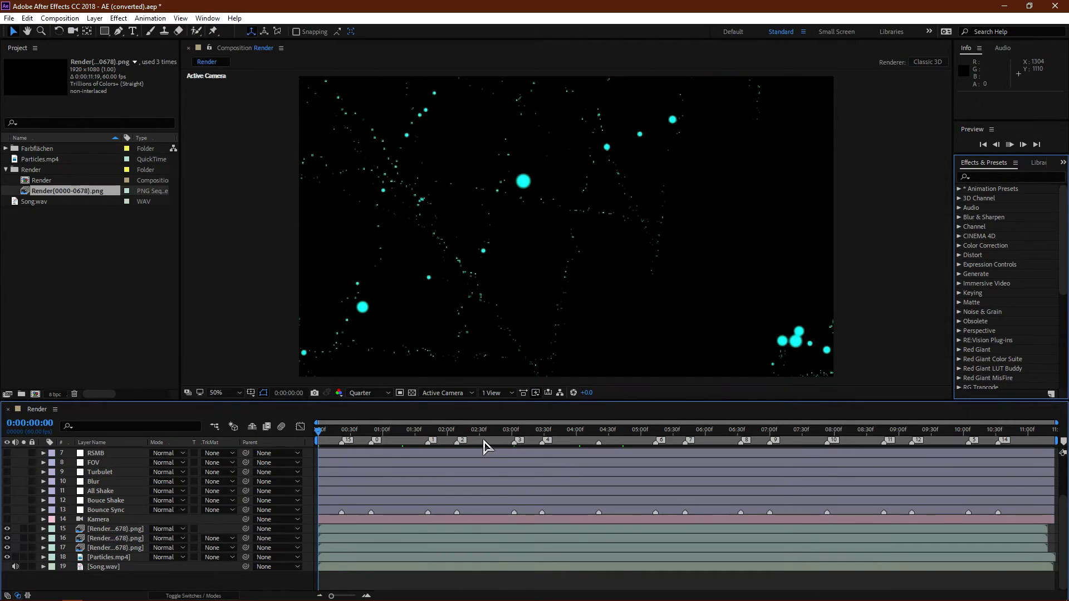
key("space")
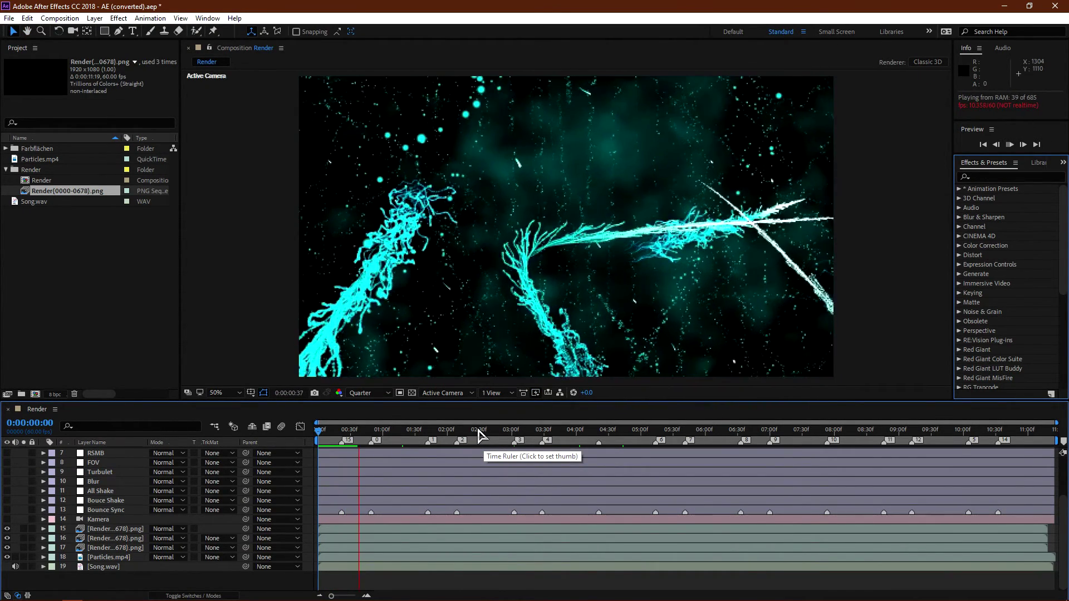
key("space")
left_click_drag(368, 433, 591, 432)
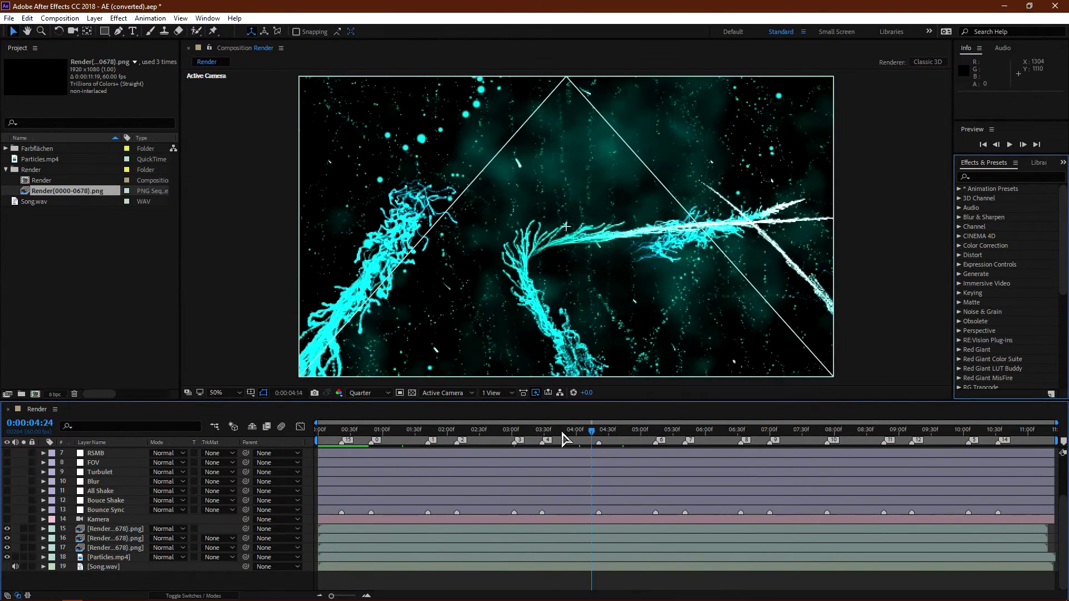
left_click(579, 432)
left_click_drag(579, 432, 650, 432)
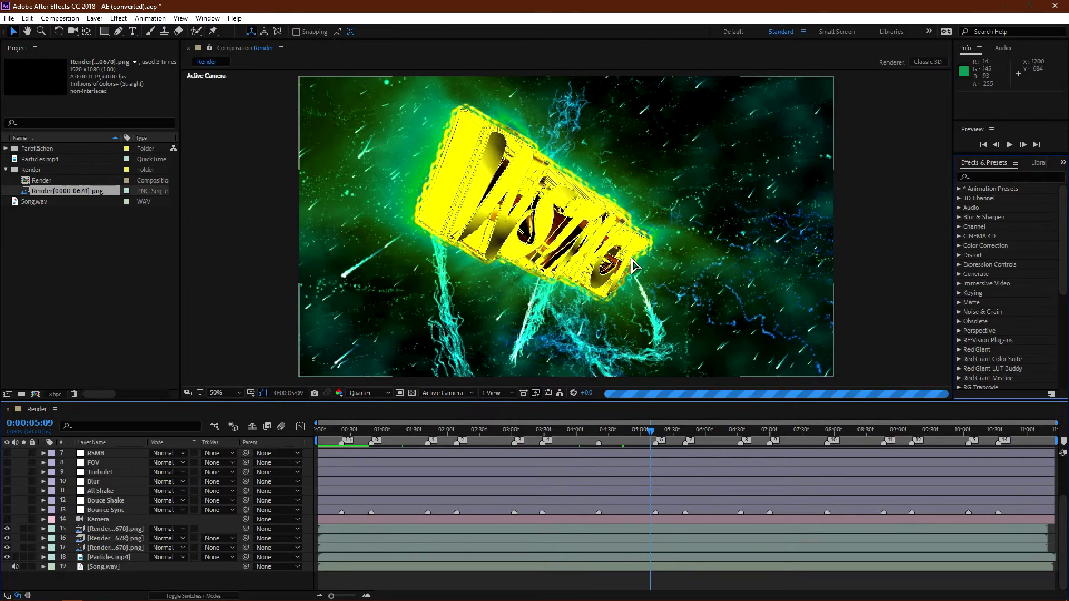
left_click_drag(654, 436, 498, 440)
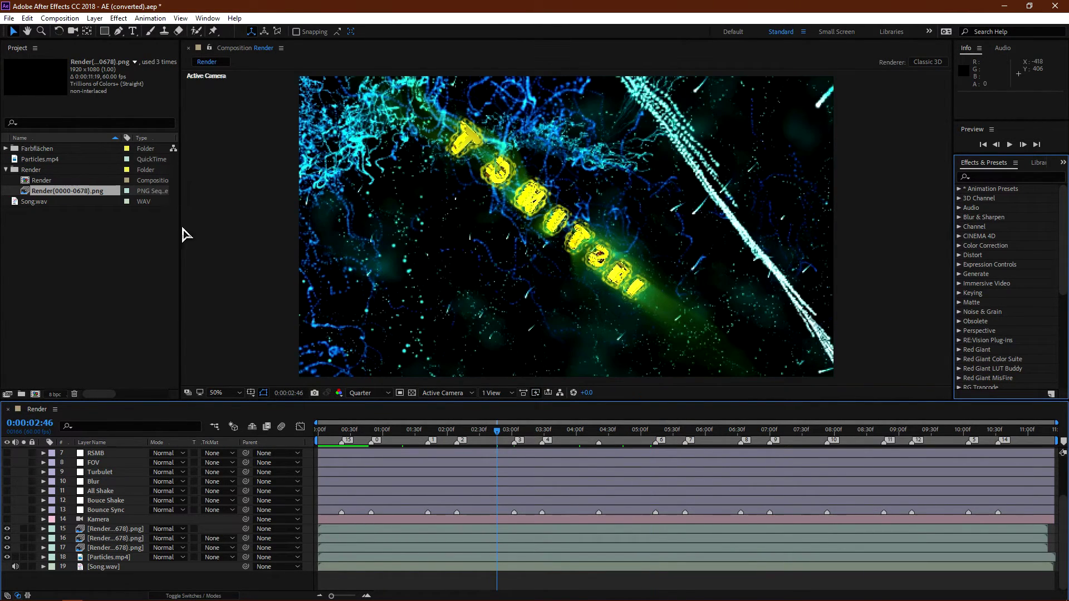
Step: Collapse the Render folder in the project and return the current time to 0:00:00:00
left_click(163, 228)
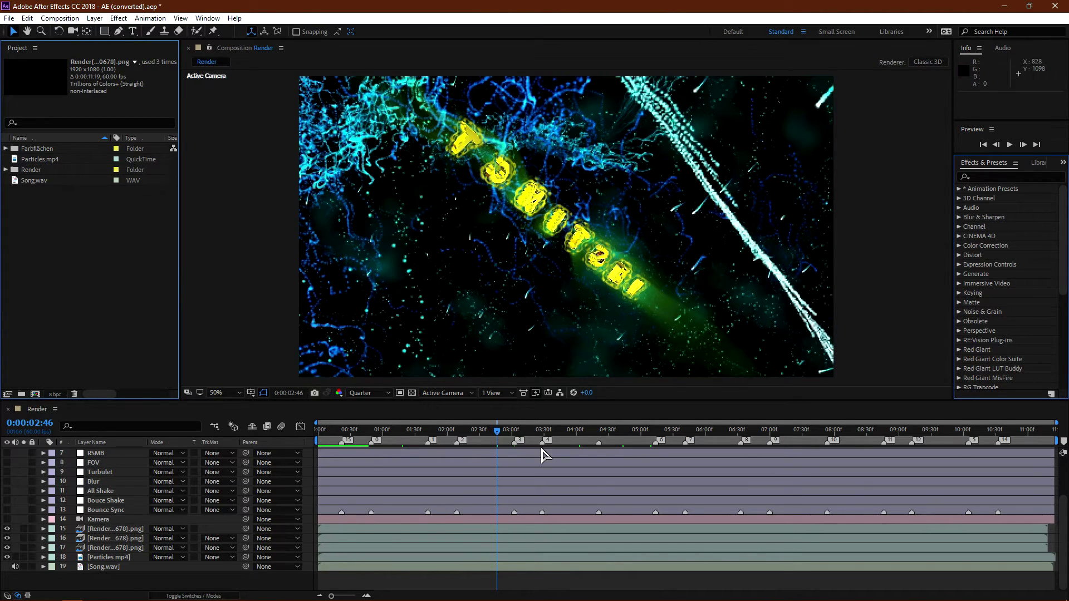
left_click_drag(498, 440, 258, 470)
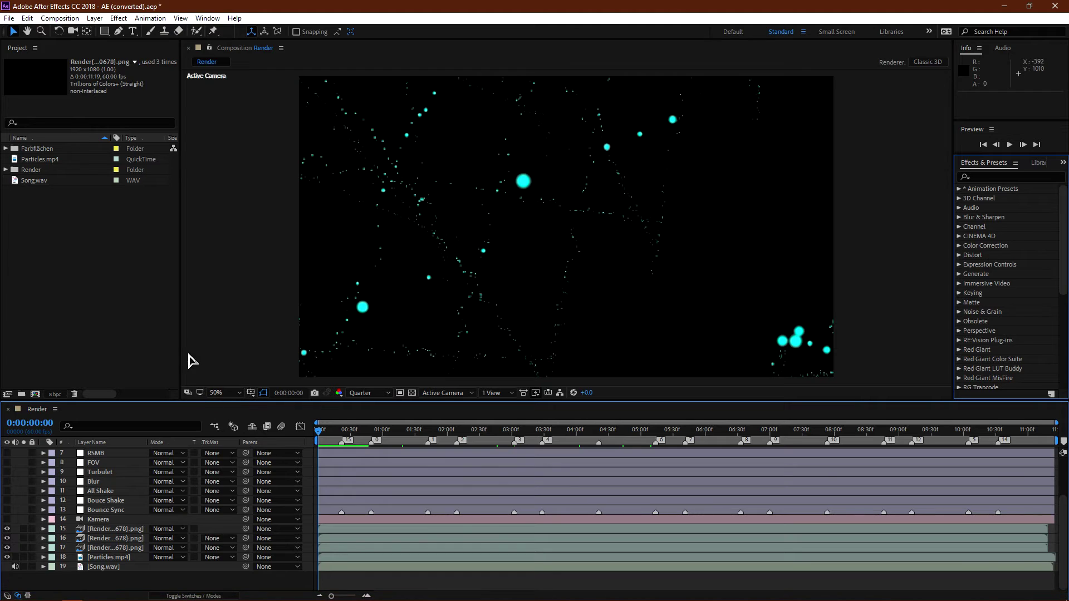
Step: Render the Render composition through the render queue, saving the output movie on the Desktop as Intro tutorial in AVI format
left_click(68, 20)
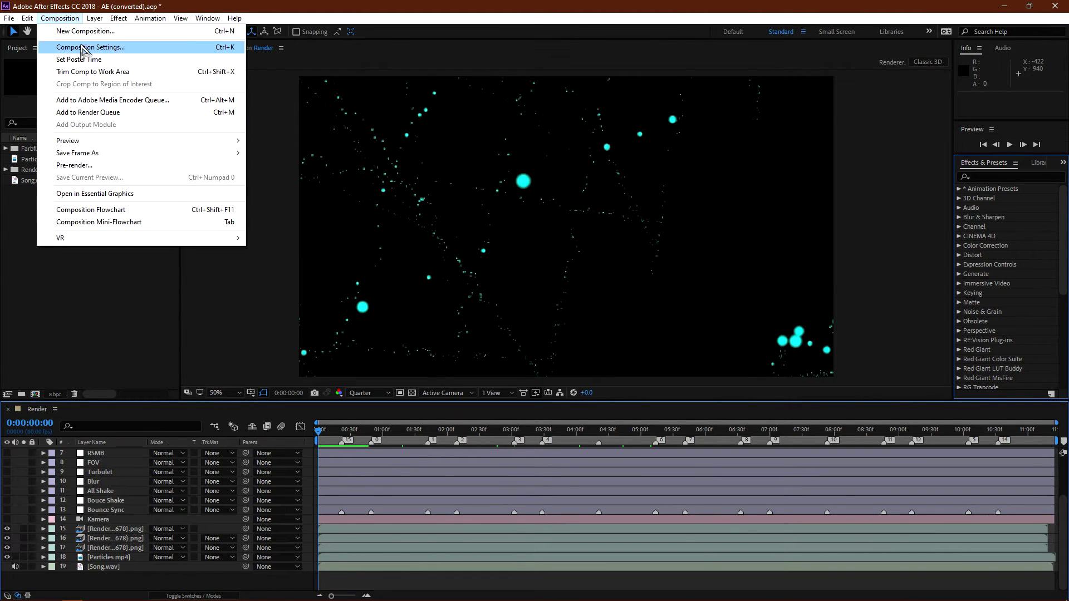
left_click(125, 113)
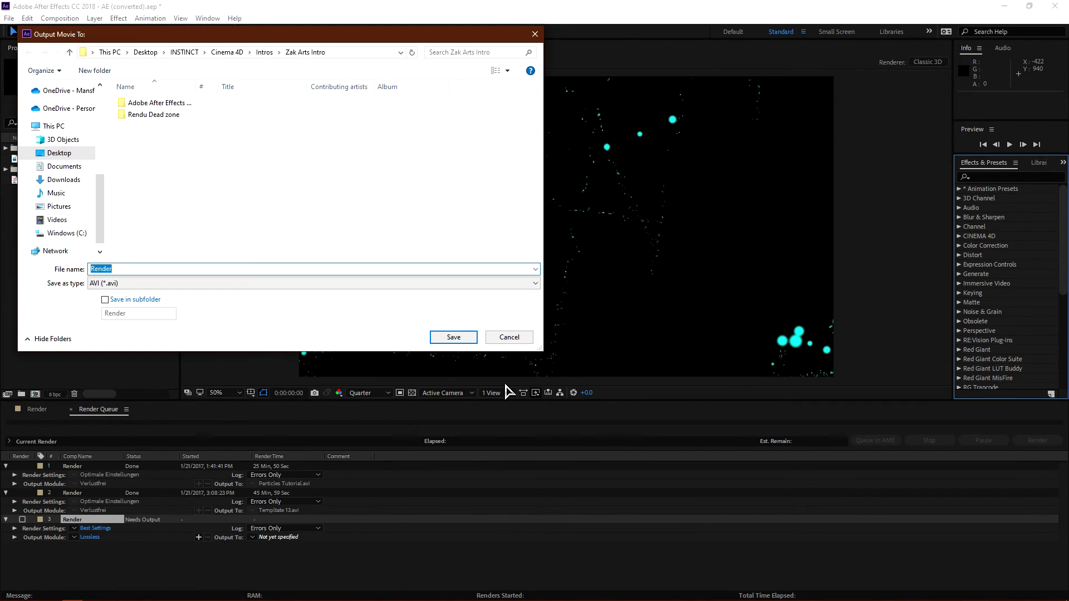
left_click(146, 52)
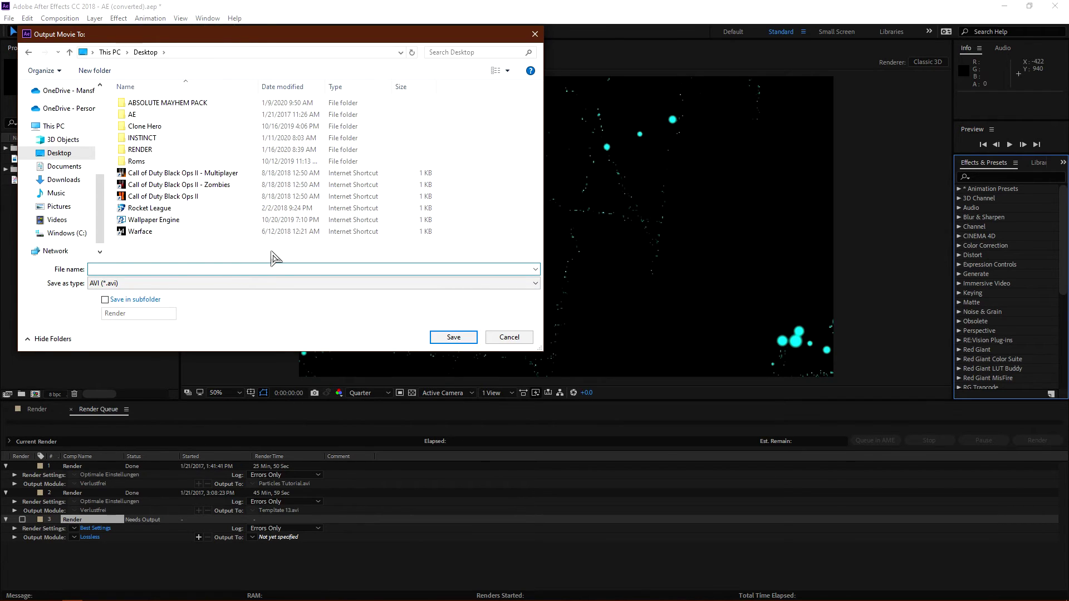
type("Intro tutorial")
left_click(453, 337)
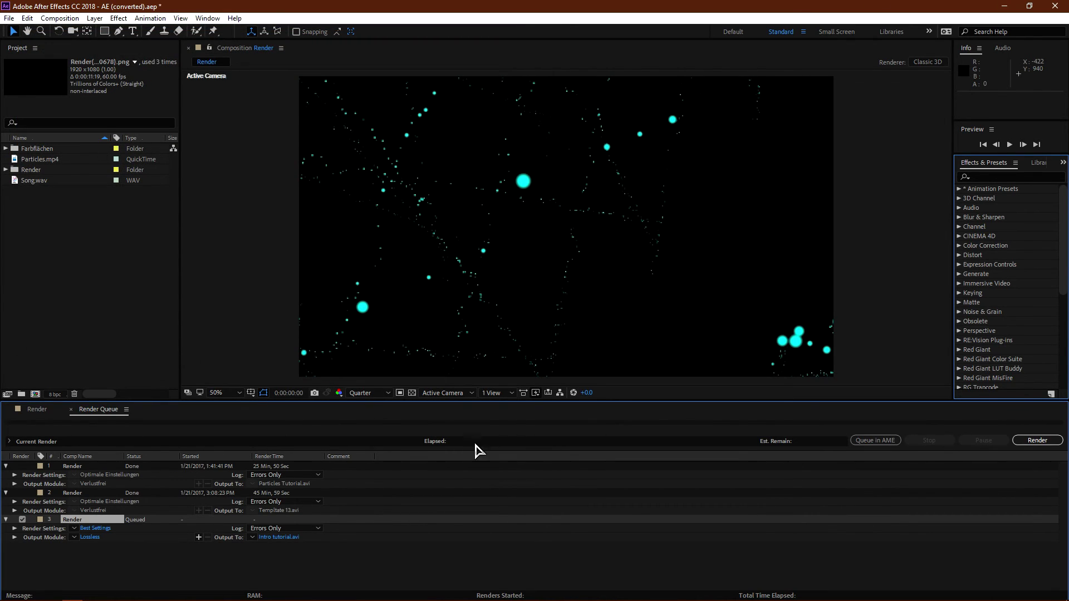
left_click(1041, 442)
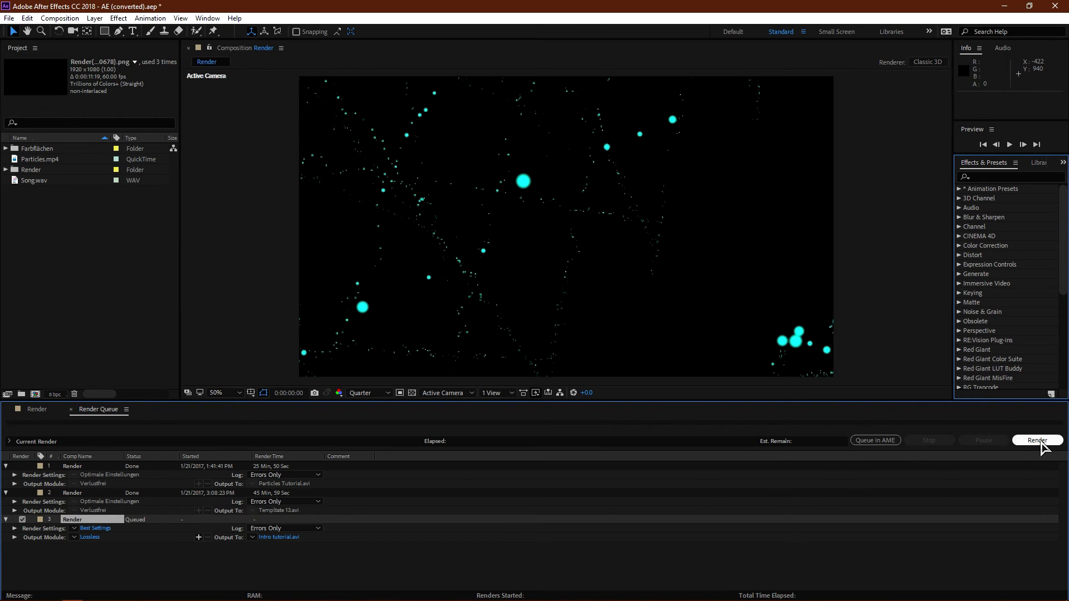